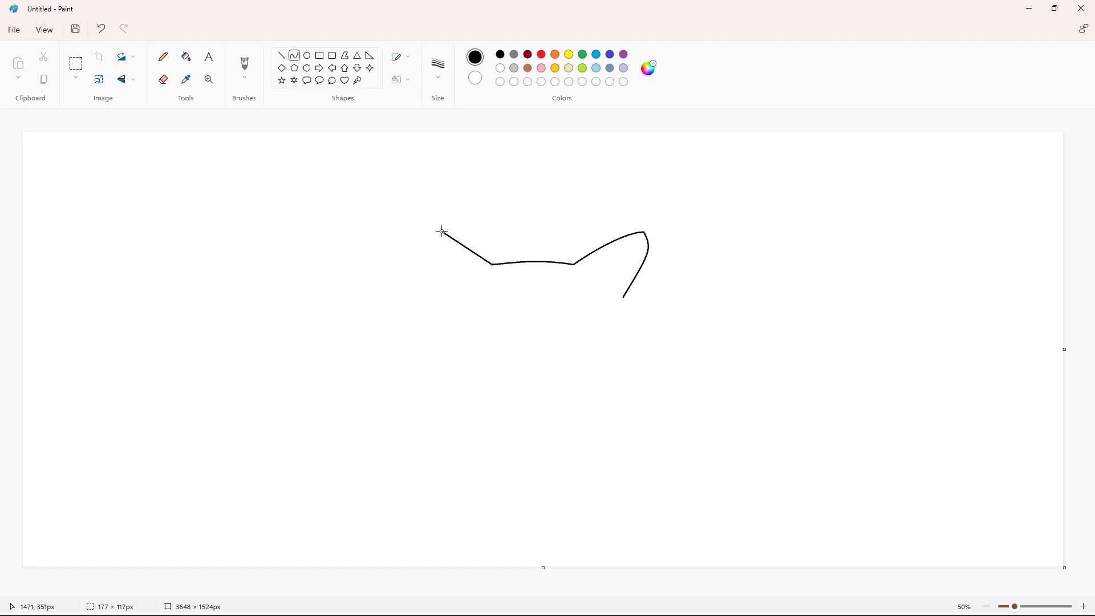
# Step: Draw the left ear with curved sides and the upper curves of both cheeks for the fox head outline
pyautogui.click(589, 204)
pyautogui.moveTo(436, 242)
pyautogui.mouseDown()
pyautogui.moveTo(376, 351)
pyautogui.moveTo(383, 323)
pyautogui.mouseUp()
pyautogui.moveTo(624, 297)
pyautogui.mouseDown()
pyautogui.moveTo(645, 350)
pyautogui.moveTo(652, 327)
pyautogui.mouseUp()
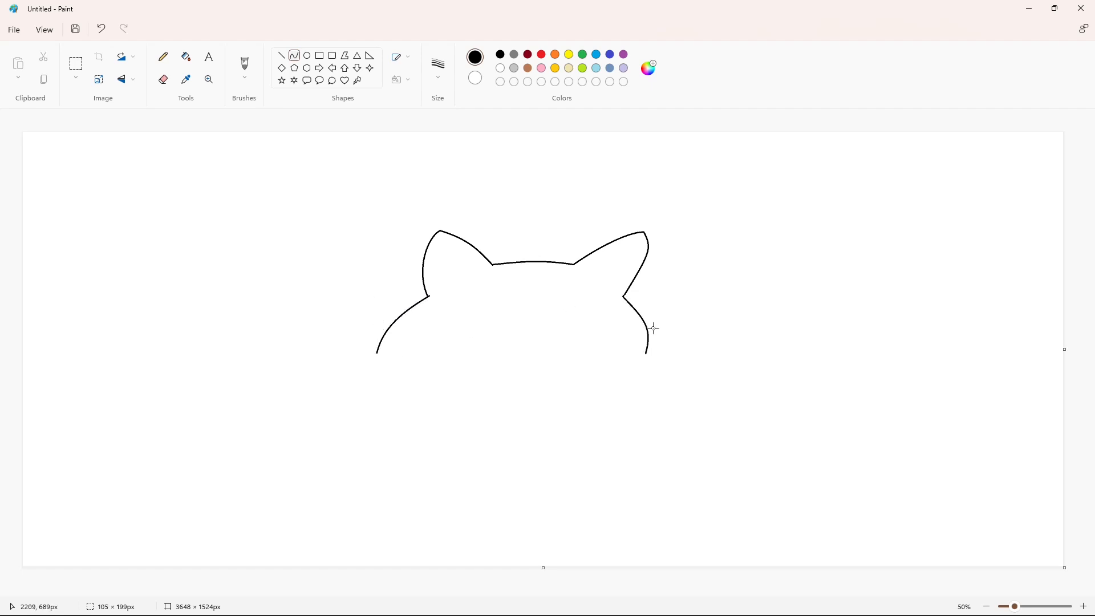
# Step: Draw the scalloped fur edge along the underside of the fox's left cheek
pyautogui.moveTo(377, 354)
pyautogui.mouseDown()
pyautogui.moveTo(389, 366)
pyautogui.moveTo(388, 346)
pyautogui.moveTo(431, 387)
pyautogui.mouseUp()
pyautogui.click(388, 346)
pyautogui.click(402, 363)
pyautogui.moveTo(420, 381); pyautogui.dragTo(418, 372)
pyautogui.click(417, 372)
# Step: Draw the scalloped fur edge along the underside of the fox's right cheek
pyautogui.moveTo(645, 353); pyautogui.dragTo(628, 367)
pyautogui.moveTo(637, 359)
pyautogui.mouseDown()
pyautogui.moveTo(574, 388)
pyautogui.moveTo(593, 370)
pyautogui.moveTo(536, 390)
pyautogui.moveTo(550, 369)
pyautogui.moveTo(482, 453)
pyautogui.moveTo(483, 467)
pyautogui.mouseUp()
pyautogui.click(632, 352)
pyautogui.click(614, 366)
pyautogui.click(681, 367)
pyautogui.click(594, 370)
pyautogui.click(658, 375)
pyautogui.click(549, 370)
# Step: Draw both curved sides of the long snout meeting at a rounded tip, joining the scalloped cheeks to close the head outline
pyautogui.click(538, 391)
pyautogui.moveTo(515, 423)
pyautogui.mouseDown()
pyautogui.moveTo(520, 415)
pyautogui.moveTo(500, 451)
pyautogui.mouseUp()
pyautogui.click(624, 476)
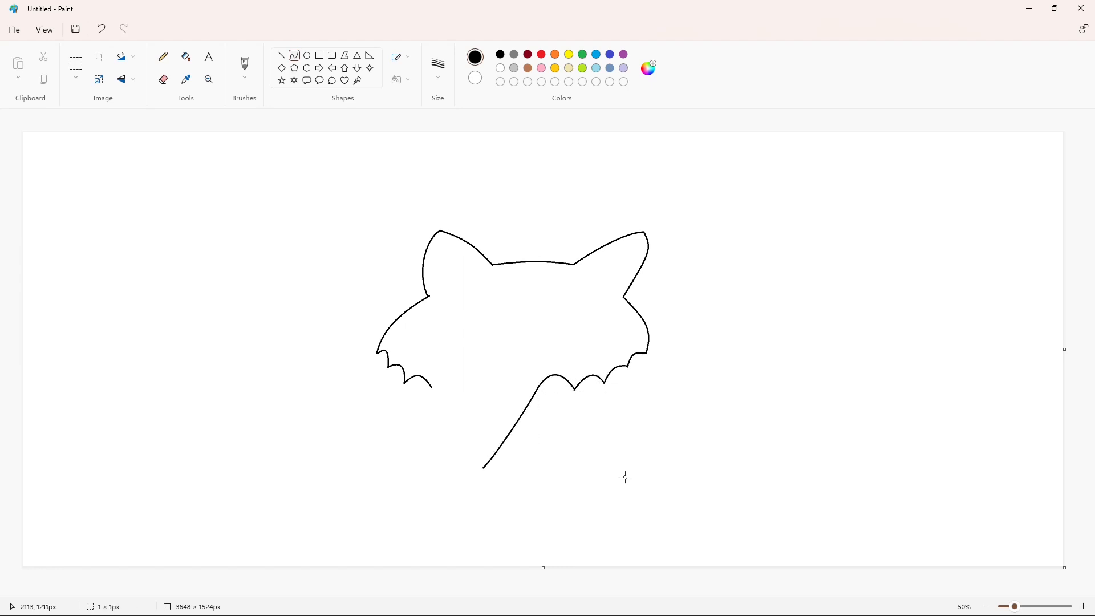
pyautogui.moveTo(449, 388)
pyautogui.mouseDown()
pyautogui.moveTo(469, 393)
pyautogui.moveTo(466, 369)
pyautogui.moveTo(483, 467)
pyautogui.mouseUp()
pyautogui.click(535, 385)
pyautogui.moveTo(469, 410); pyautogui.dragTo(469, 427)
pyautogui.moveTo(474, 451); pyautogui.dragTo(476, 468)
pyautogui.click(568, 458)
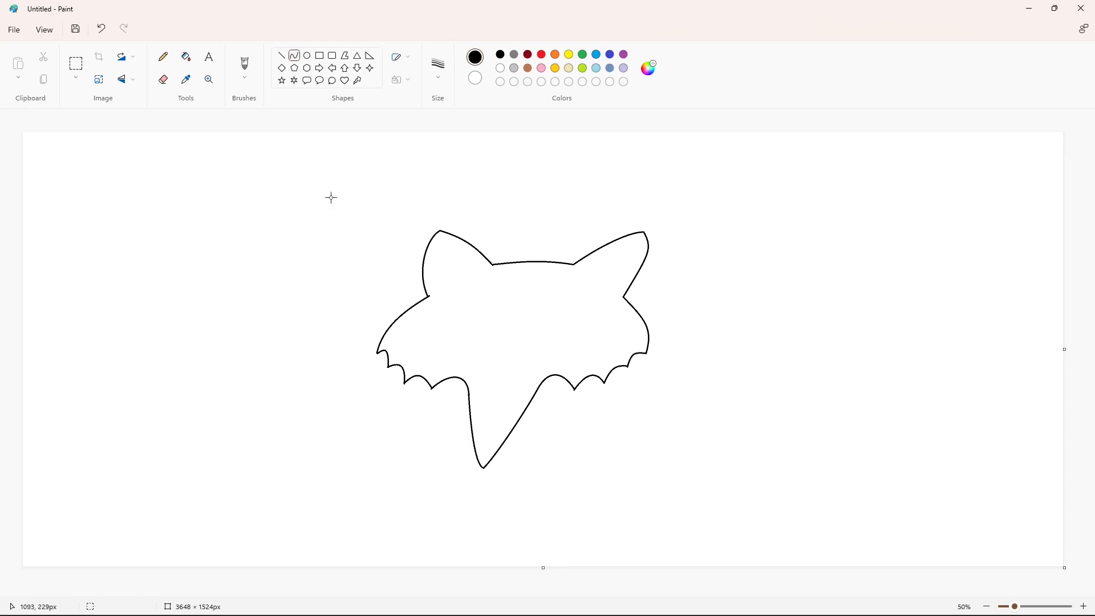
# Step: Draw the curved upper edge and rounded outer end of the left eye marking, undoing the misplaced strokes
pyautogui.moveTo(483, 378)
pyautogui.mouseDown()
pyautogui.moveTo(480, 314)
pyautogui.moveTo(497, 321)
pyautogui.moveTo(420, 304)
pyautogui.moveTo(427, 315)
pyautogui.moveTo(410, 318)
pyautogui.moveTo(417, 324)
pyautogui.moveTo(412, 310)
pyautogui.mouseUp()
pyautogui.click(476, 320)
pyautogui.click(427, 315)
pyautogui.click(404, 317)
pyautogui.moveTo(487, 305)
pyautogui.mouseDown()
pyautogui.moveTo(429, 331)
pyautogui.moveTo(463, 333)
pyautogui.mouseUp()
pyautogui.hotkey('ctrl', 'z')
pyautogui.click(478, 329)
pyautogui.hotkey('ctrl', 'z')
# Step: Draw the wavy, notched lower edge of the left eye marking and its inner edge running down the snout
pyautogui.click(453, 331)
pyautogui.click(510, 334)
pyautogui.click(492, 337)
pyautogui.moveTo(463, 338); pyautogui.dragTo(473, 334)
pyautogui.moveTo(468, 337)
pyautogui.mouseDown()
pyautogui.moveTo(475, 369)
pyautogui.moveTo(484, 346)
pyautogui.mouseUp()
pyautogui.click(501, 339)
pyautogui.click(535, 346)
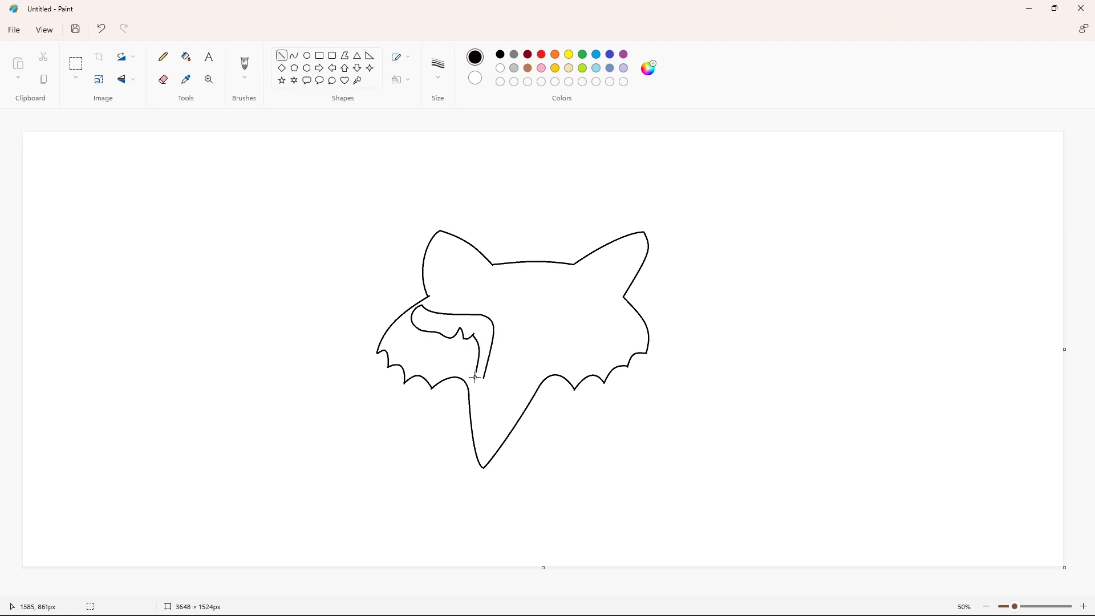
# Step: Close the left eye marking and fill it with black
pyautogui.click(510, 372)
pyautogui.click(186, 56)
pyautogui.click(479, 319)
# Step: Duplicate the black left eye marking and clear the stray outline pieces around the copy with white
pyautogui.click(76, 63)
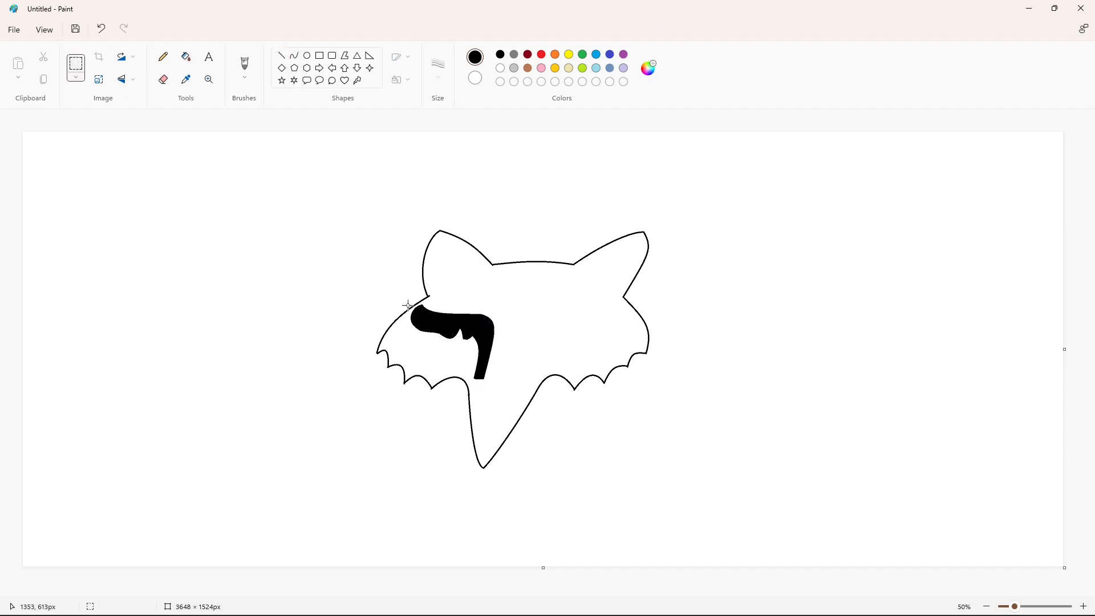
pyautogui.moveTo(405, 298); pyautogui.dragTo(515, 393)
pyautogui.hotkey('ctrl', 'c')
pyautogui.hotkey('ctrl', 'v')
pyautogui.click(185, 56)
pyautogui.click(499, 68)
pyautogui.click(78, 212)
pyautogui.click(37, 137)
# Step: Try placing a horizontally flipped eye copy on the right of the face, and fill the leftover copy with white
pyautogui.click(76, 63)
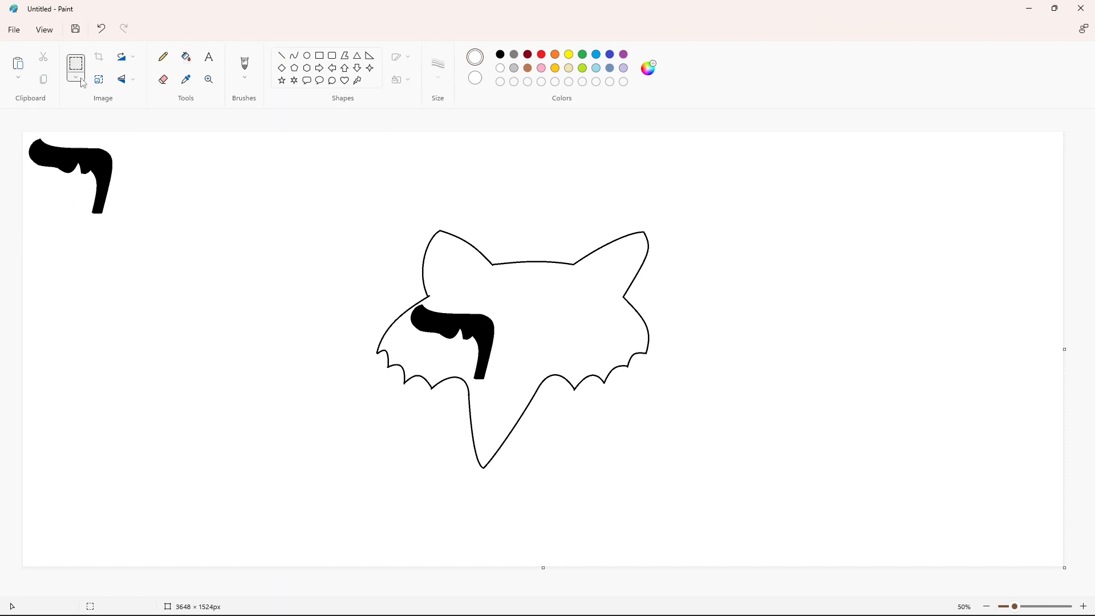
pyautogui.moveTo(124, 226); pyautogui.dragTo(4, 112)
pyautogui.click(127, 79)
pyautogui.click(126, 117)
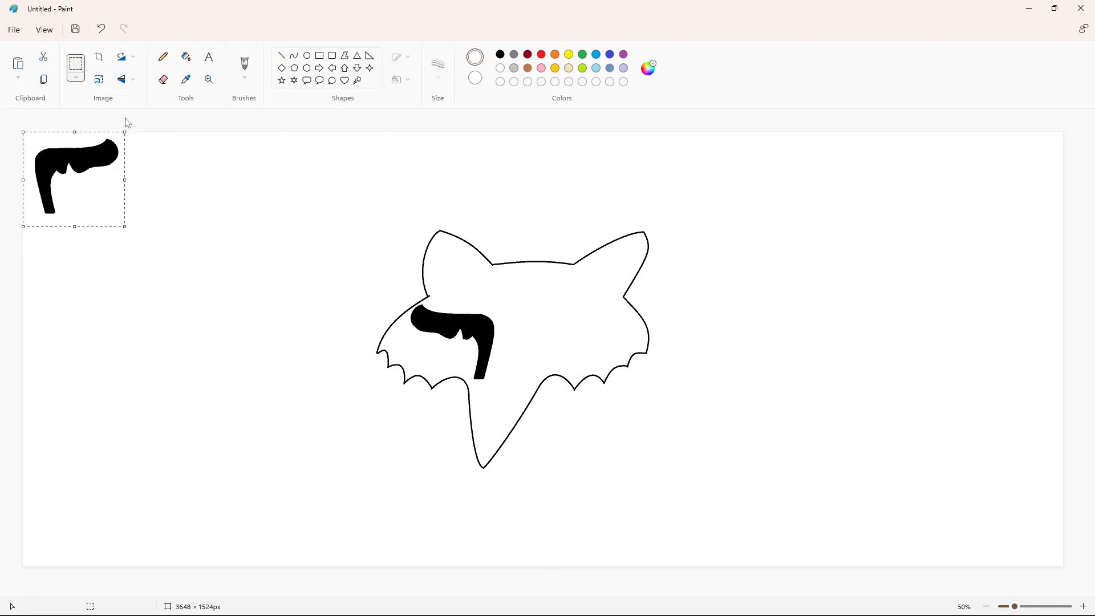
pyautogui.moveTo(74, 171); pyautogui.dragTo(559, 344)
pyautogui.hotkey('ctrl', 'z')
pyautogui.click(186, 57)
pyautogui.click(48, 163)
# Step: Draw the black upper edge of the right eye marking with a curve, rounding it at the outer end
pyautogui.click(293, 55)
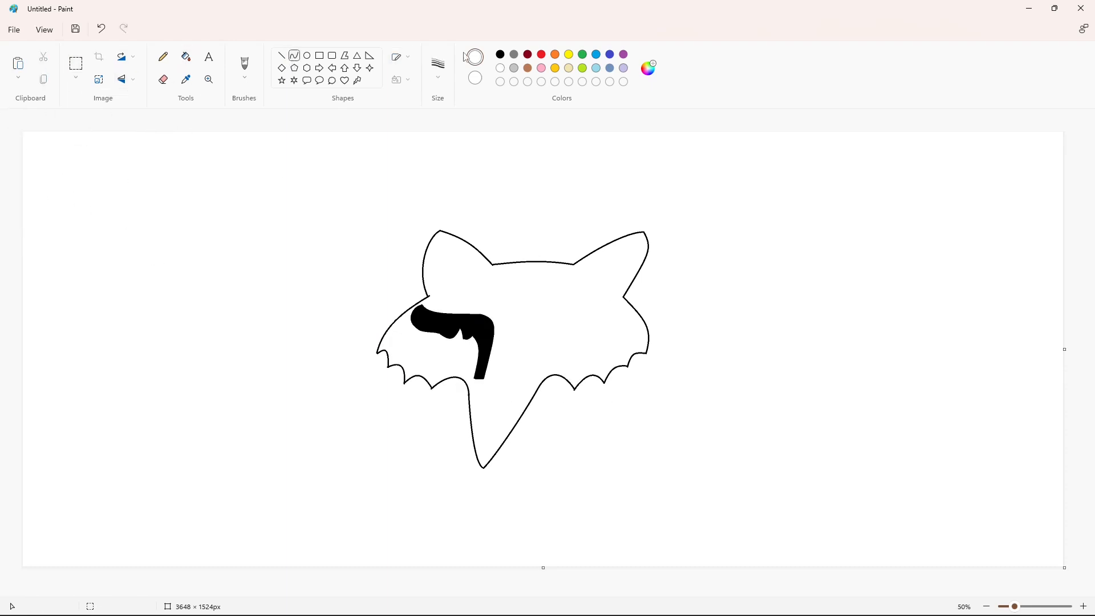
pyautogui.click(499, 54)
pyautogui.moveTo(526, 378)
pyautogui.mouseDown()
pyautogui.moveTo(562, 314)
pyautogui.moveTo(541, 315)
pyautogui.moveTo(621, 307)
pyautogui.mouseUp()
pyautogui.click(562, 314)
pyautogui.moveTo(593, 311)
pyautogui.mouseDown()
pyautogui.moveTo(620, 325)
pyautogui.moveTo(628, 302)
pyautogui.mouseUp()
pyautogui.click(598, 316)
# Step: Draw the notched lower edge and inner curve of the right eye marking, redoing the misplaced strokes
pyautogui.moveTo(628, 303)
pyautogui.mouseDown()
pyautogui.moveTo(632, 317)
pyautogui.moveTo(601, 331)
pyautogui.moveTo(615, 330)
pyautogui.mouseUp()
pyautogui.moveTo(669, 328); pyautogui.dragTo(573, 327)
pyautogui.hotkey('ctrl', 'z')
pyautogui.moveTo(582, 329)
pyautogui.mouseDown()
pyautogui.moveTo(578, 338)
pyautogui.moveTo(614, 330)
pyautogui.moveTo(558, 334)
pyautogui.moveTo(536, 377)
pyautogui.mouseUp()
pyautogui.click(645, 346)
pyautogui.hotkey('ctrl', 'z')
pyautogui.click(571, 332)
pyautogui.click(606, 340)
pyautogui.moveTo(549, 347)
pyautogui.mouseDown()
pyautogui.moveTo(540, 347)
pyautogui.moveTo(537, 377)
pyautogui.mouseUp()
pyautogui.click(640, 360)
# Step: Close the right eye marking with a straight line and fill it with black
pyautogui.click(281, 55)
pyautogui.click(186, 56)
pyautogui.click(587, 323)
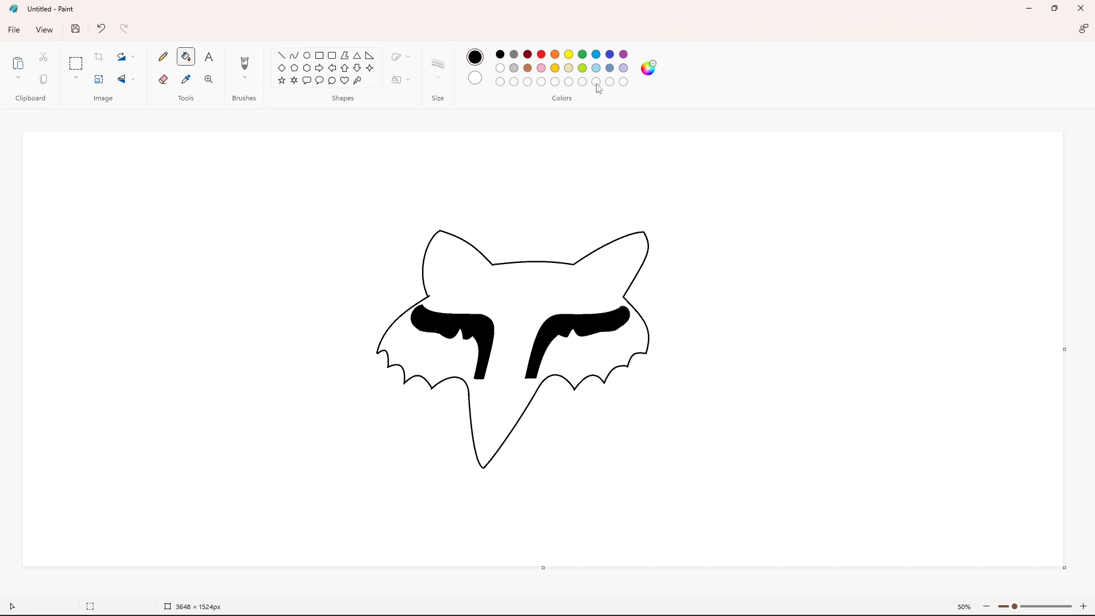
# Step: Recolour both eye markings purple and fill the rest of the fox head with black
pyautogui.click(624, 54)
pyautogui.click(587, 323)
pyautogui.click(451, 322)
pyautogui.click(500, 55)
pyautogui.click(536, 285)
# Step: Fill both eye markings with white
pyautogui.click(500, 67)
pyautogui.click(450, 322)
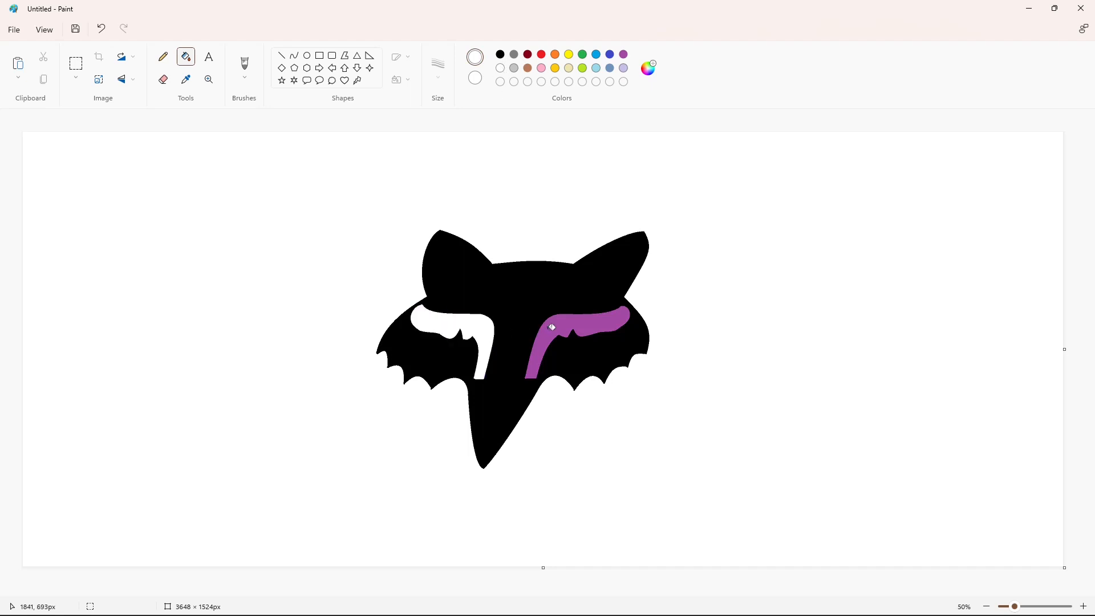
pyautogui.click(551, 327)
# Step: Draw a black outer contour following the top of the head and around the right ear
pyautogui.click(294, 56)
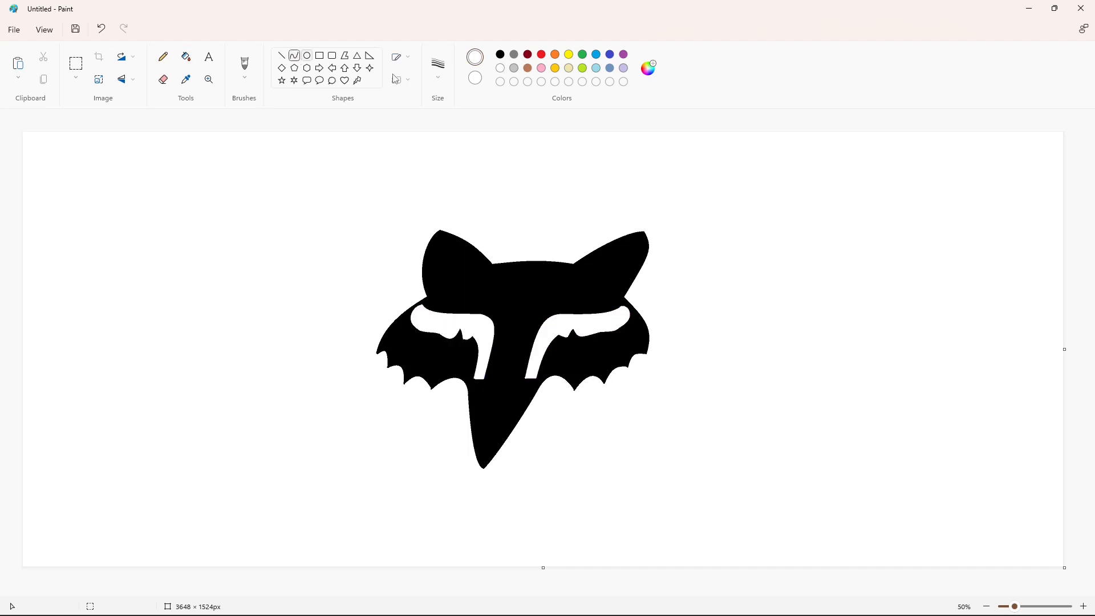
pyautogui.click(500, 54)
pyautogui.moveTo(499, 249)
pyautogui.mouseDown()
pyautogui.moveTo(574, 248)
pyautogui.moveTo(654, 218)
pyautogui.moveTo(621, 222)
pyautogui.moveTo(642, 293)
pyautogui.mouseUp()
pyautogui.click(520, 244)
pyautogui.click(550, 247)
pyautogui.click(624, 222)
pyautogui.moveTo(653, 256); pyautogui.dragTo(669, 258)
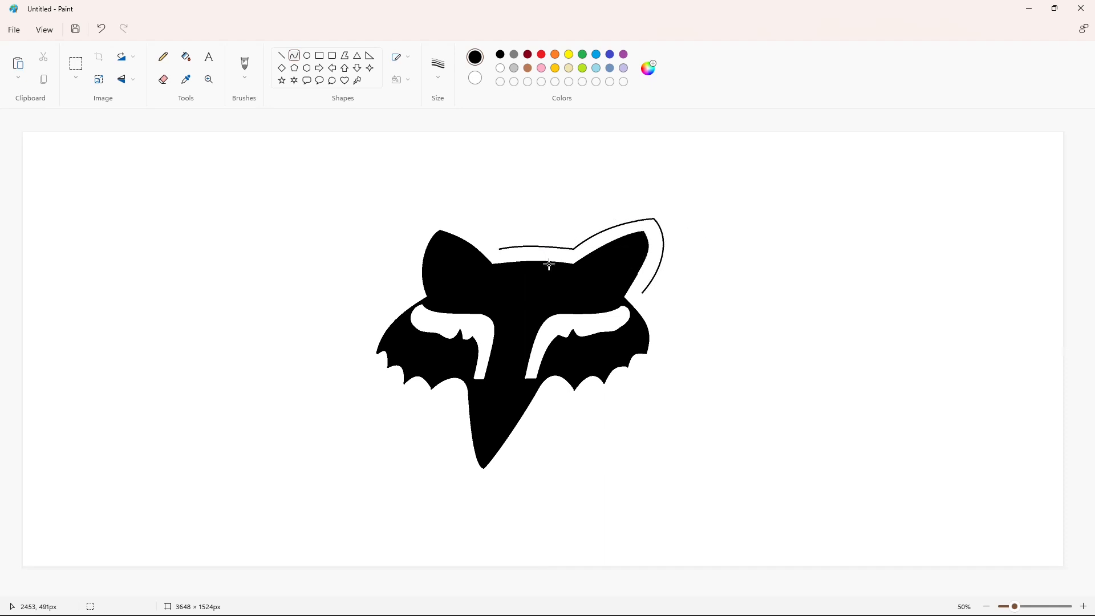
# Step: Continue the outer contour around the left ear and down the outside of the left cheek
pyautogui.moveTo(499, 248)
pyautogui.mouseDown()
pyautogui.moveTo(432, 218)
pyautogui.moveTo(405, 293)
pyautogui.moveTo(398, 263)
pyautogui.moveTo(358, 375)
pyautogui.mouseUp()
pyautogui.click(483, 231)
pyautogui.click(457, 221)
pyautogui.click(398, 262)
pyautogui.moveTo(381, 335); pyautogui.dragTo(364, 321)
pyautogui.click(361, 321)
pyautogui.click(506, 335)
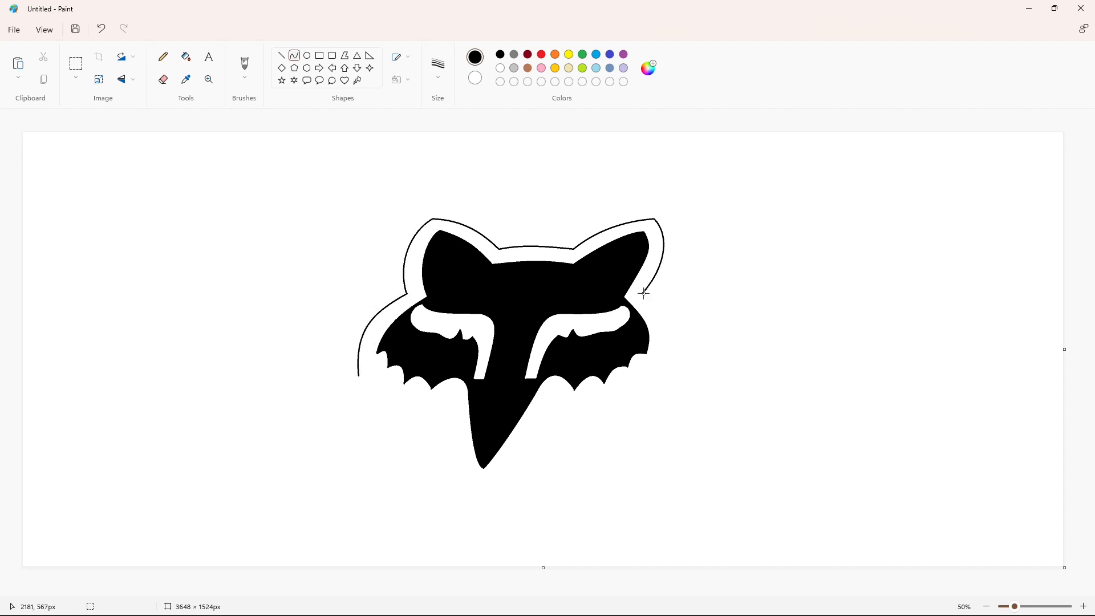
# Step: Extend the outer contour with a curve around the outside of the right cheek
pyautogui.moveTo(642, 293); pyautogui.dragTo(653, 371)
pyautogui.moveTo(647, 332); pyautogui.dragTo(670, 313)
pyautogui.click(669, 315)
pyautogui.click(745, 347)
pyautogui.click(650, 367)
# Step: Start the jagged outer fur contour below the right cheek with a short notch and a slanted tuft
pyautogui.moveTo(647, 369); pyautogui.dragTo(626, 394)
pyautogui.click(665, 370)
pyautogui.click(641, 383)
pyautogui.click(653, 384)
pyautogui.click(684, 372)
pyautogui.moveTo(635, 381); pyautogui.dragTo(640, 382)
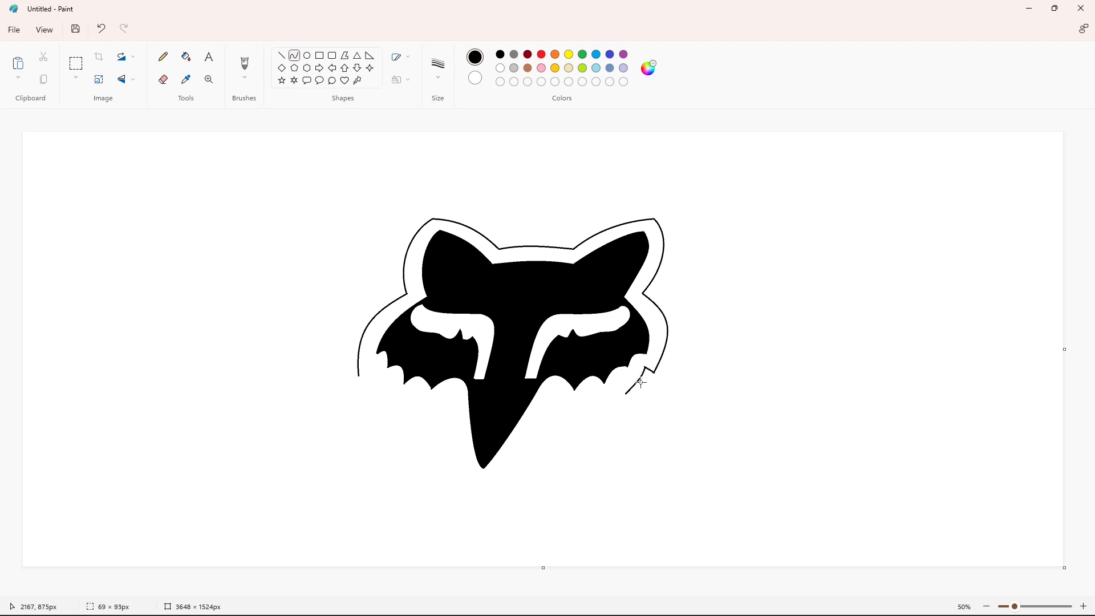
pyautogui.click(698, 390)
# Step: Continue the jagged fur contour below the right cheek toward the snout, undoing the last strokes
pyautogui.moveTo(614, 393)
pyautogui.mouseDown()
pyautogui.moveTo(596, 409)
pyautogui.moveTo(617, 403)
pyautogui.moveTo(562, 413)
pyautogui.mouseUp()
pyautogui.click(597, 400)
pyautogui.click(648, 402)
pyautogui.moveTo(577, 403); pyautogui.dragTo(581, 403)
pyautogui.click(580, 402)
pyautogui.click(679, 421)
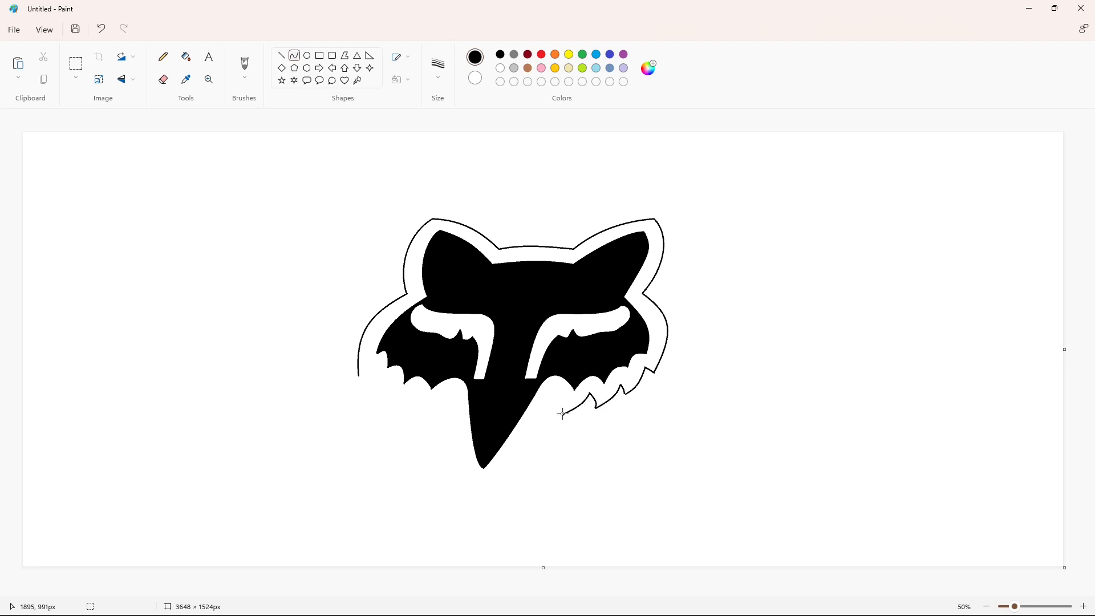
pyautogui.hotkey('ctrl', 'z')
pyautogui.hotkey('ctrl', 'z')
# Step: Draw the jagged outer fur contour below the left cheek, from the cheek's outer curve to the snout
pyautogui.moveTo(359, 375)
pyautogui.mouseDown()
pyautogui.moveTo(398, 407)
pyautogui.moveTo(428, 414)
pyautogui.moveTo(446, 398)
pyautogui.moveTo(467, 477)
pyautogui.moveTo(493, 477)
pyautogui.moveTo(547, 408)
pyautogui.mouseUp()
pyautogui.click(375, 372)
pyautogui.click(367, 383)
pyautogui.click(367, 383)
pyautogui.click(378, 395)
pyautogui.click(408, 391)
pyautogui.click(403, 400)
pyautogui.click(403, 399)
pyautogui.click(431, 399)
pyautogui.click(419, 407)
pyautogui.click(419, 407)
pyautogui.click(453, 412)
pyautogui.click(440, 402)
# Step: Draw the outer contour down the left of the snout, around its rounded tip and up the right side
pyautogui.click(447, 445)
pyautogui.click(447, 444)
pyautogui.click(477, 487)
pyautogui.click(476, 486)
pyautogui.click(540, 481)
pyautogui.hotkey('ctrl', 'z')
pyautogui.click(479, 484)
pyautogui.click(479, 484)
pyautogui.click(512, 452)
pyautogui.click(512, 452)
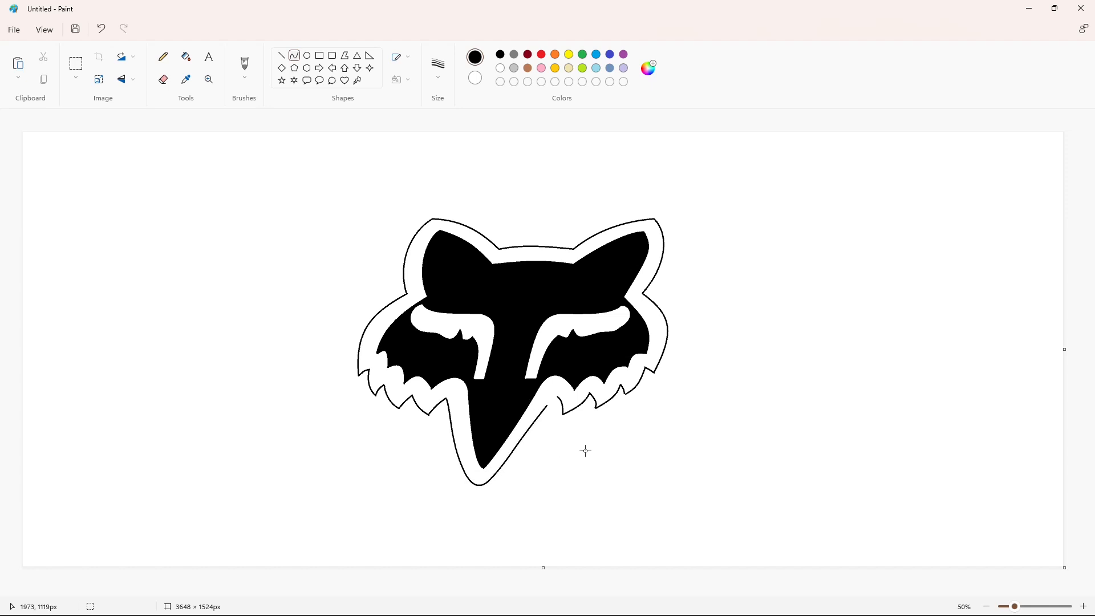
# Step: Join the snout's right outer contour to the jagged fur contour with short curves
pyautogui.click(553, 400)
pyautogui.click(553, 399)
pyautogui.moveTo(556, 395); pyautogui.dragTo(548, 404)
pyautogui.click(553, 399)
pyautogui.click(552, 399)
pyautogui.click(612, 403)
# Step: Outline the top, stepped left side and base of a slanted block letter F, with a curve following the left ear
pyautogui.moveTo(423, 221)
pyautogui.mouseDown()
pyautogui.moveTo(402, 293)
pyautogui.moveTo(400, 256)
pyautogui.moveTo(395, 266)
pyautogui.mouseUp()
pyautogui.click(282, 55)
pyautogui.moveTo(423, 221); pyautogui.dragTo(178, 373)
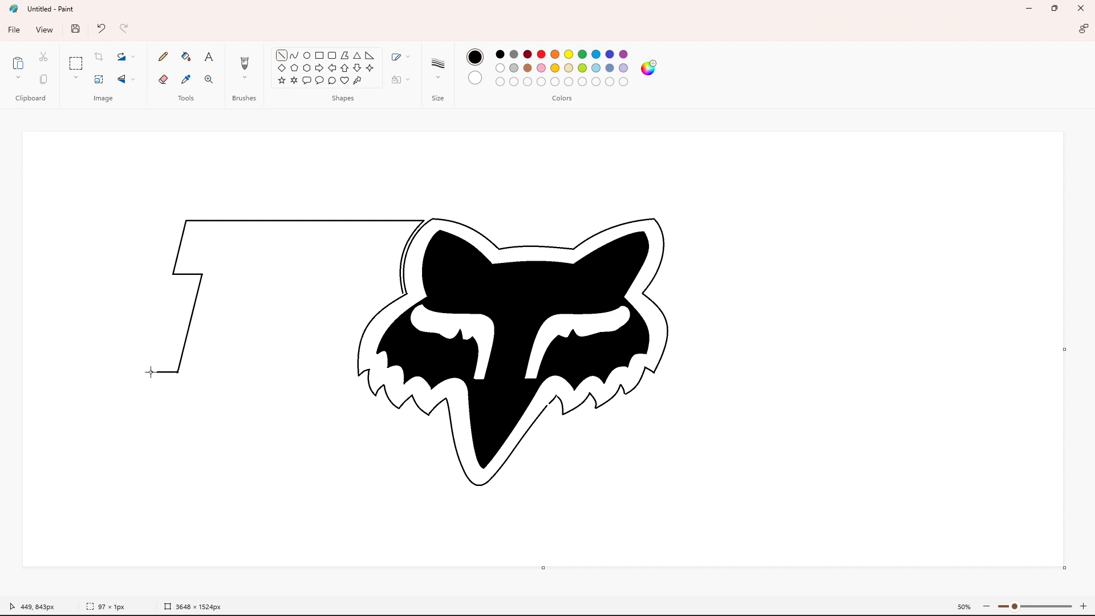
pyautogui.moveTo(149, 372); pyautogui.dragTo(149, 372)
pyautogui.moveTo(149, 372)
pyautogui.mouseDown()
pyautogui.moveTo(137, 424)
pyautogui.moveTo(288, 425)
pyautogui.moveTo(301, 372)
pyautogui.mouseUp()
# Step: Draw the underside of the F's top arm with its inner notch, and the slanted middle arm
pyautogui.moveTo(402, 294)
pyautogui.mouseDown()
pyautogui.moveTo(325, 292)
pyautogui.moveTo(330, 276)
pyautogui.moveTo(288, 275)
pyautogui.mouseUp()
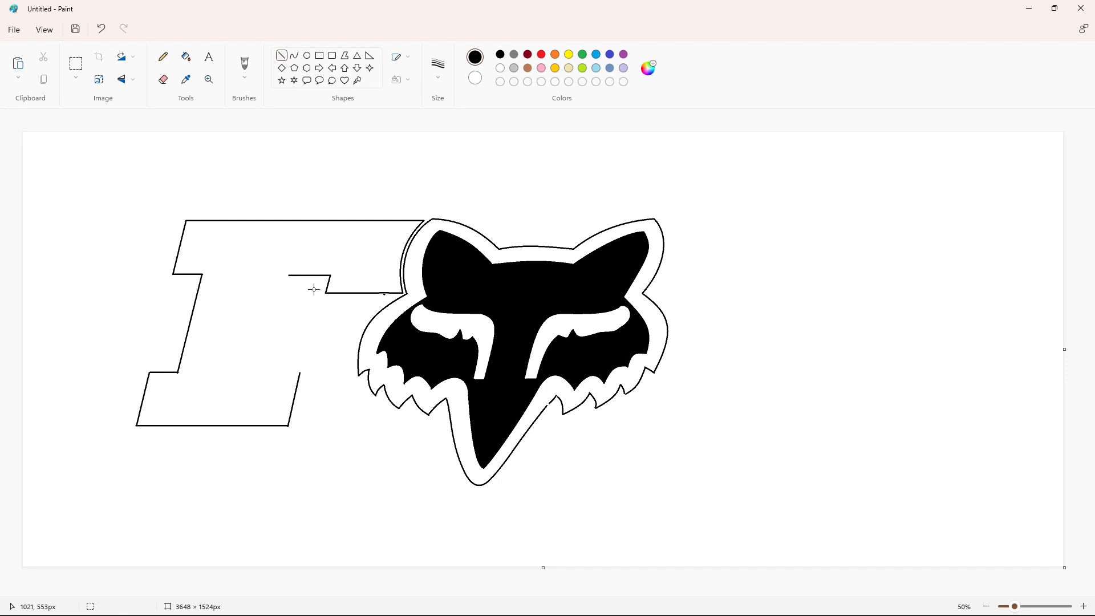
pyautogui.click(286, 295)
pyautogui.moveTo(354, 296)
pyautogui.mouseDown()
pyautogui.moveTo(343, 349)
pyautogui.moveTo(273, 349)
pyautogui.mouseUp()
pyautogui.click(343, 349)
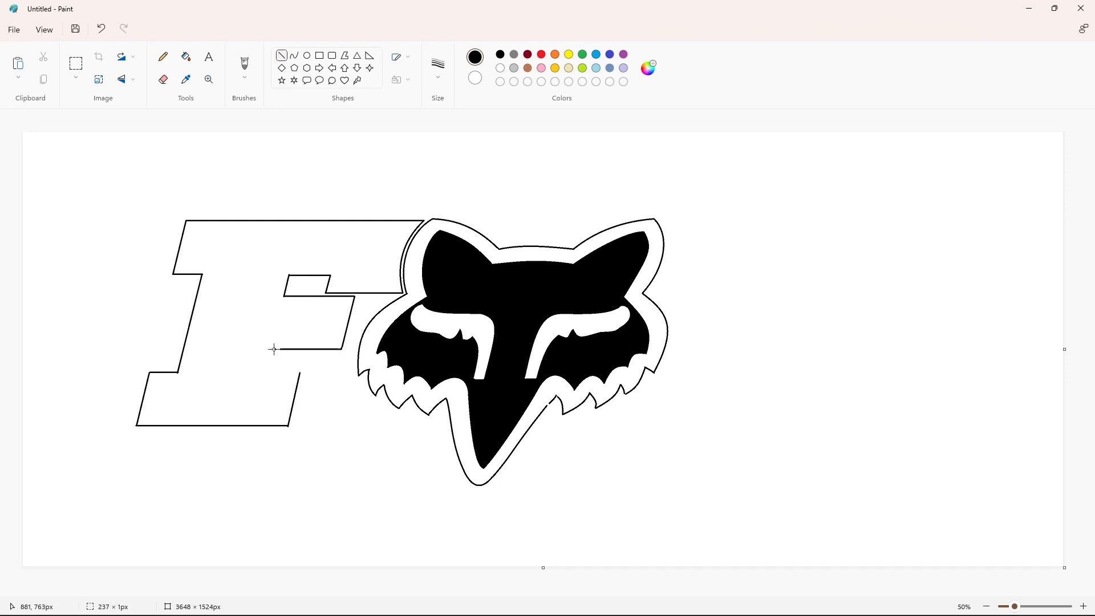
# Step: Close the F's outer outline with the short slanted notch and horizontal edge between its middle arm and base
pyautogui.click(268, 352)
pyautogui.click(275, 368)
pyautogui.moveTo(299, 371); pyautogui.dragTo(300, 371)
pyautogui.click(351, 370)
pyautogui.scroll(1, 636, 453)
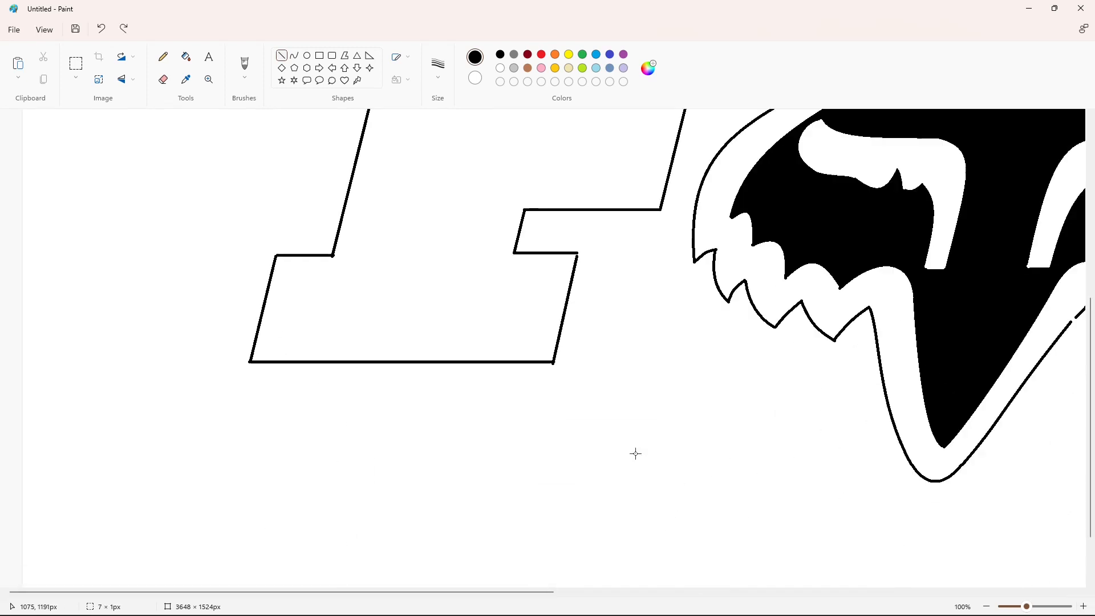
pyautogui.scroll(-1, 727, 489)
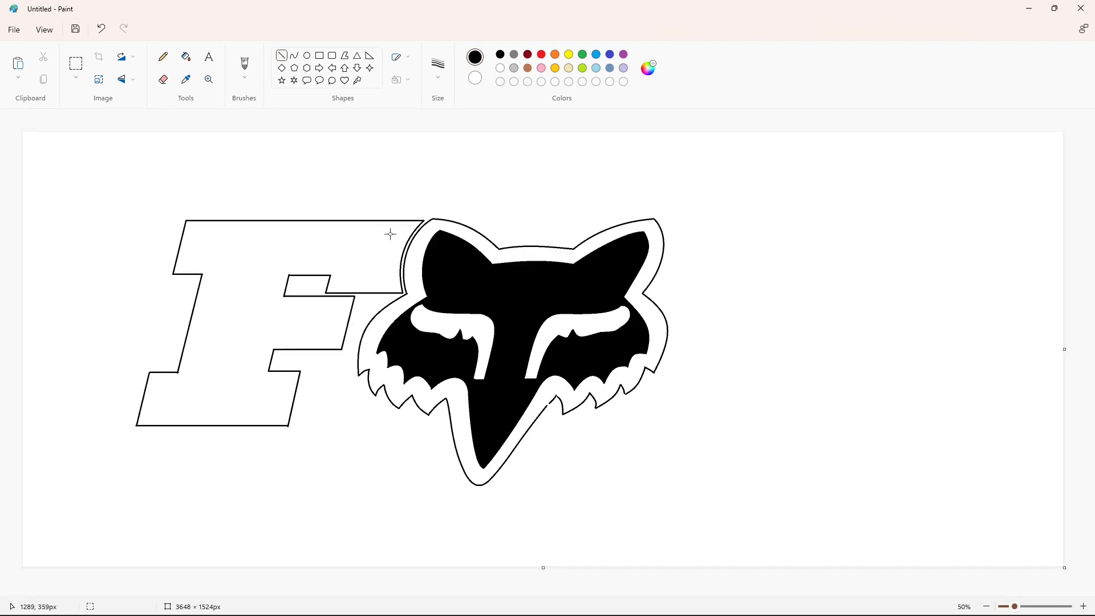
# Step: Draw the F's inner outline along the top, down the left stem with curved serif joints, and along the base
pyautogui.moveTo(361, 234)
pyautogui.mouseDown()
pyautogui.moveTo(209, 235)
pyautogui.moveTo(198, 258)
pyautogui.moveTo(218, 285)
pyautogui.mouseUp()
pyautogui.click(294, 56)
pyautogui.moveTo(211, 274)
pyautogui.mouseDown()
pyautogui.moveTo(223, 268)
pyautogui.moveTo(200, 368)
pyautogui.moveTo(164, 389)
pyautogui.moveTo(195, 377)
pyautogui.moveTo(191, 391)
pyautogui.moveTo(157, 411)
pyautogui.moveTo(272, 410)
pyautogui.mouseUp()
pyautogui.click(223, 267)
pyautogui.click(281, 55)
pyautogui.click(294, 55)
pyautogui.click(190, 391)
pyautogui.click(242, 384)
pyautogui.click(281, 55)
pyautogui.click(354, 403)
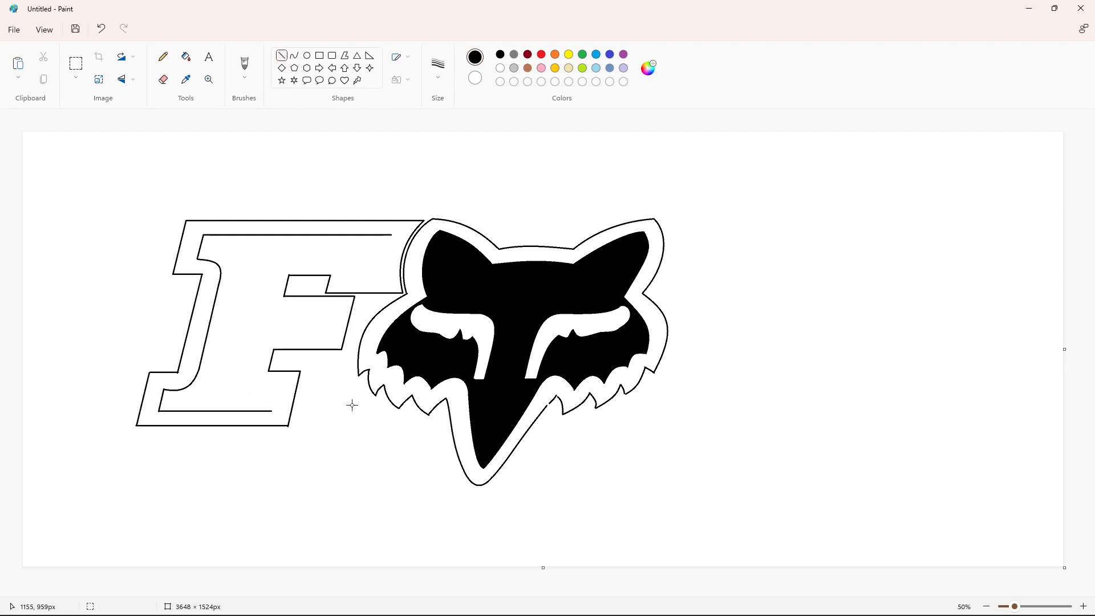
# Step: Continue the F's inner outline around the curved right end of the top arm and along its underside
pyautogui.click(294, 55)
pyautogui.moveTo(391, 234); pyautogui.dragTo(378, 276)
pyautogui.moveTo(383, 256)
pyautogui.mouseDown()
pyautogui.moveTo(351, 276)
pyautogui.moveTo(342, 260)
pyautogui.moveTo(292, 259)
pyautogui.moveTo(271, 280)
pyautogui.mouseUp()
pyautogui.click(373, 258)
pyautogui.click(420, 266)
pyautogui.click(281, 55)
pyautogui.click(294, 55)
pyautogui.click(281, 55)
pyautogui.click(294, 55)
# Step: Draw the F's inner outline around the rounded notch and middle arm, with a short horizontal dash inside the notch
pyautogui.moveTo(274, 263)
pyautogui.mouseDown()
pyautogui.moveTo(278, 312)
pyautogui.moveTo(264, 307)
pyautogui.moveTo(330, 312)
pyautogui.moveTo(323, 336)
pyautogui.moveTo(294, 336)
pyautogui.mouseUp()
pyautogui.click(280, 55)
pyautogui.click(293, 55)
pyautogui.click(263, 308)
pyautogui.click(282, 55)
pyautogui.moveTo(297, 285); pyautogui.dragTo(321, 286)
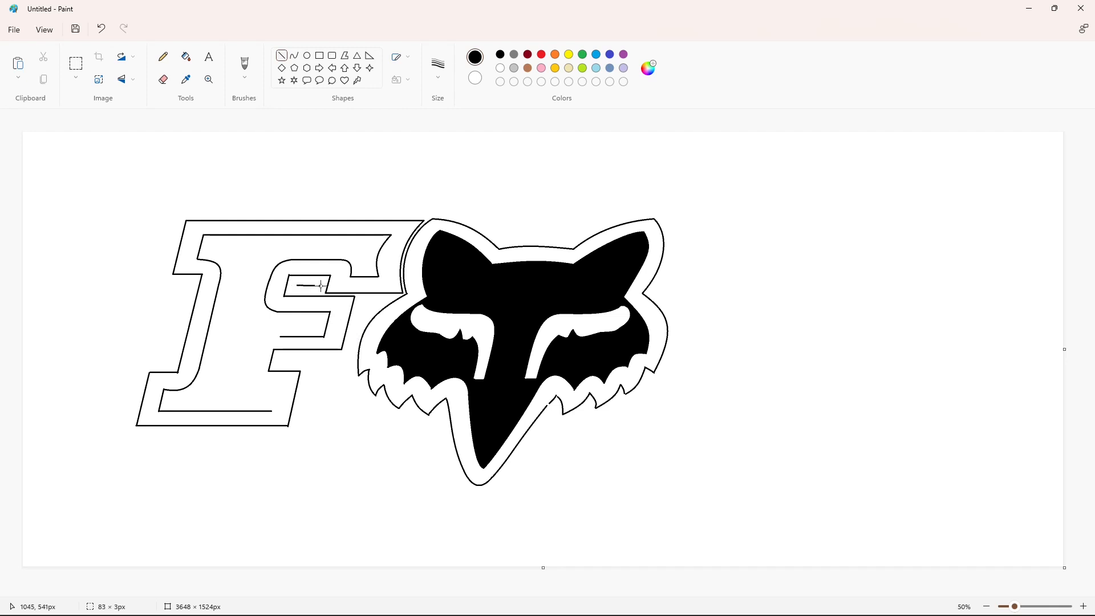
pyautogui.hotkey('ctrl', 'z')
# Step: Close the F's inner outline with a curve from the middle arm to the base, and fill the inner letter black
pyautogui.click(294, 56)
pyautogui.moveTo(281, 336)
pyautogui.mouseDown()
pyautogui.moveTo(252, 359)
pyautogui.moveTo(257, 338)
pyautogui.moveTo(256, 378)
pyautogui.moveTo(276, 388)
pyautogui.moveTo(247, 387)
pyautogui.moveTo(272, 411)
pyautogui.mouseUp()
pyautogui.click(298, 197)
pyautogui.click(282, 55)
pyautogui.click(294, 55)
pyautogui.click(281, 56)
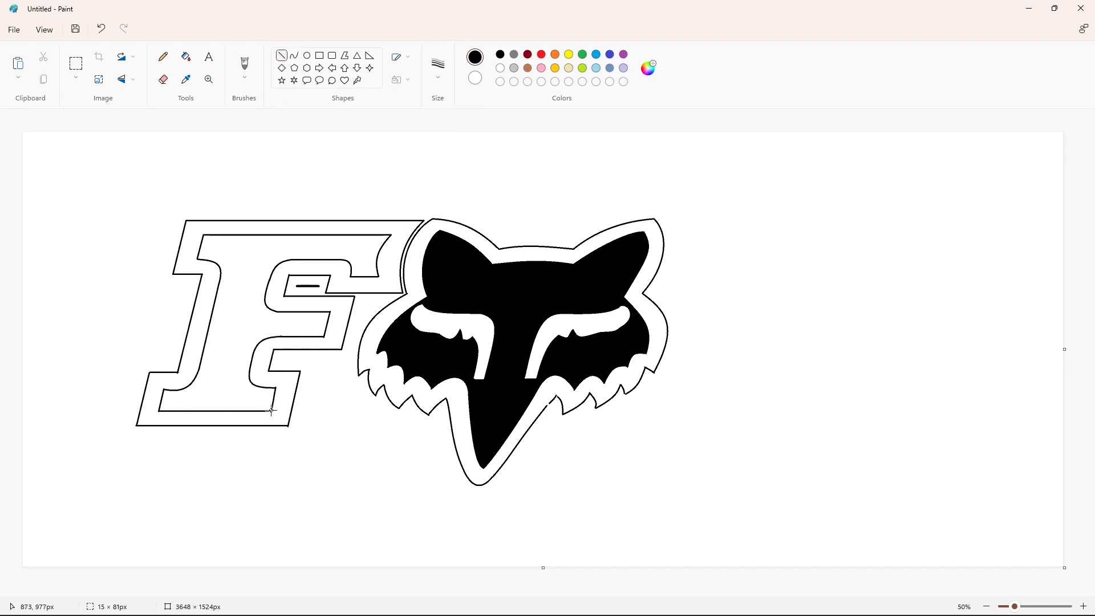
pyautogui.click(303, 200)
pyautogui.click(186, 56)
pyautogui.click(252, 245)
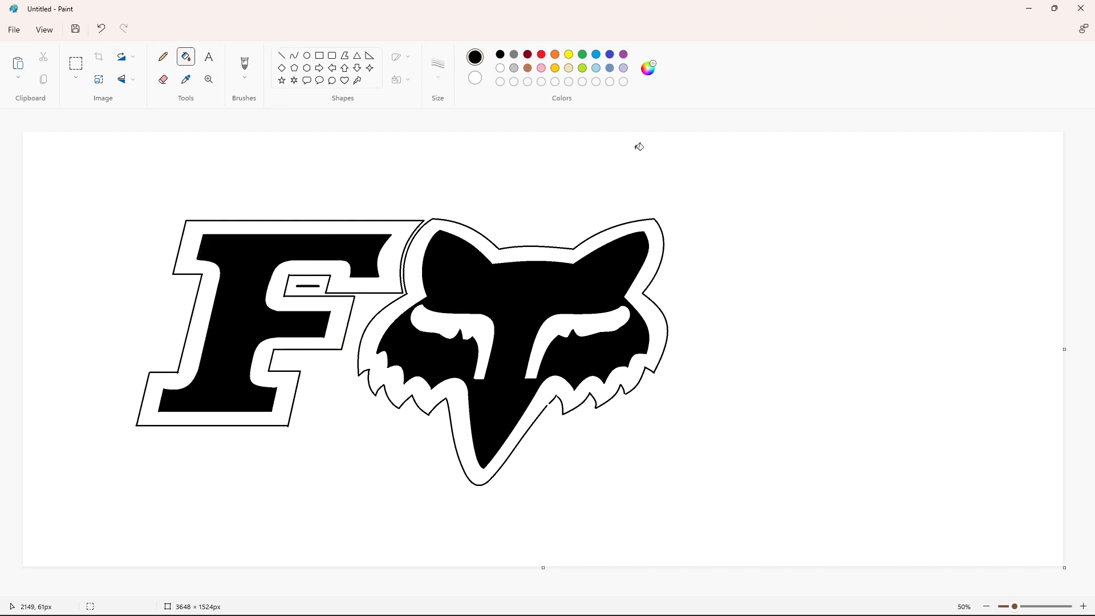
# Step: Start the slanted X outline with a curve following the fox's right ear, the top edge and the upper right arm
pyautogui.click(295, 55)
pyautogui.moveTo(663, 218)
pyautogui.mouseDown()
pyautogui.moveTo(662, 273)
pyautogui.moveTo(698, 216)
pyautogui.moveTo(766, 216)
pyautogui.mouseUp()
pyautogui.click(282, 55)
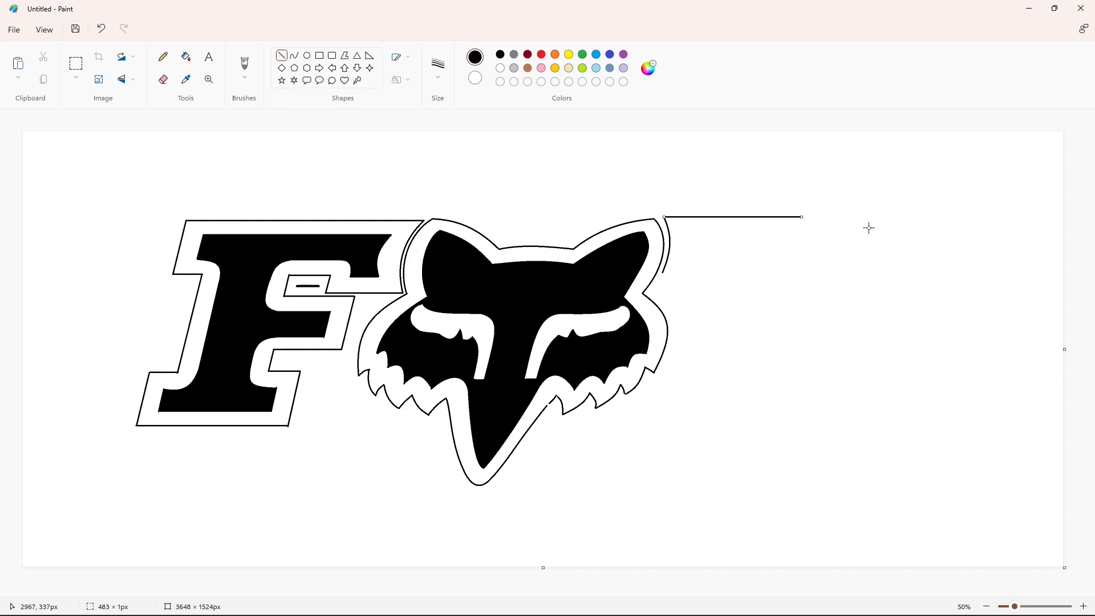
pyautogui.hotkey('ctrl', 'z')
pyautogui.moveTo(665, 218)
pyautogui.mouseDown()
pyautogui.moveTo(947, 216)
pyautogui.moveTo(935, 260)
pyautogui.moveTo(836, 321)
pyautogui.mouseUp()
pyautogui.click(987, 259)
pyautogui.click(902, 286)
pyautogui.click(976, 323)
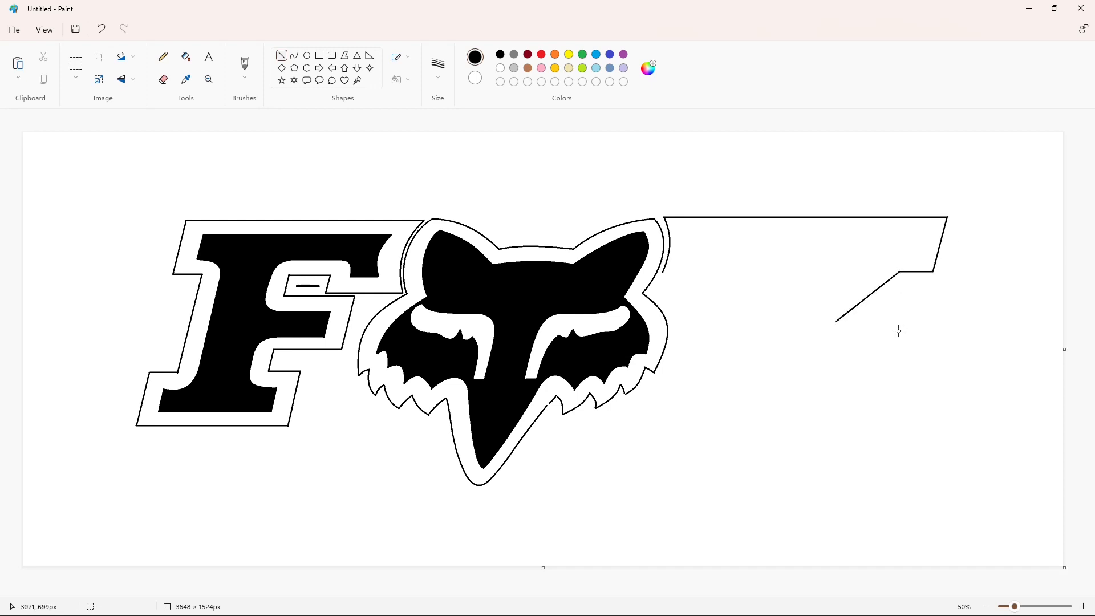
# Step: Complete the X's outer outline with its left notch, flat base and lower right arm
pyautogui.moveTo(690, 272)
pyautogui.mouseDown()
pyautogui.moveTo(728, 320)
pyautogui.moveTo(623, 392)
pyautogui.mouseUp()
pyautogui.click(782, 319)
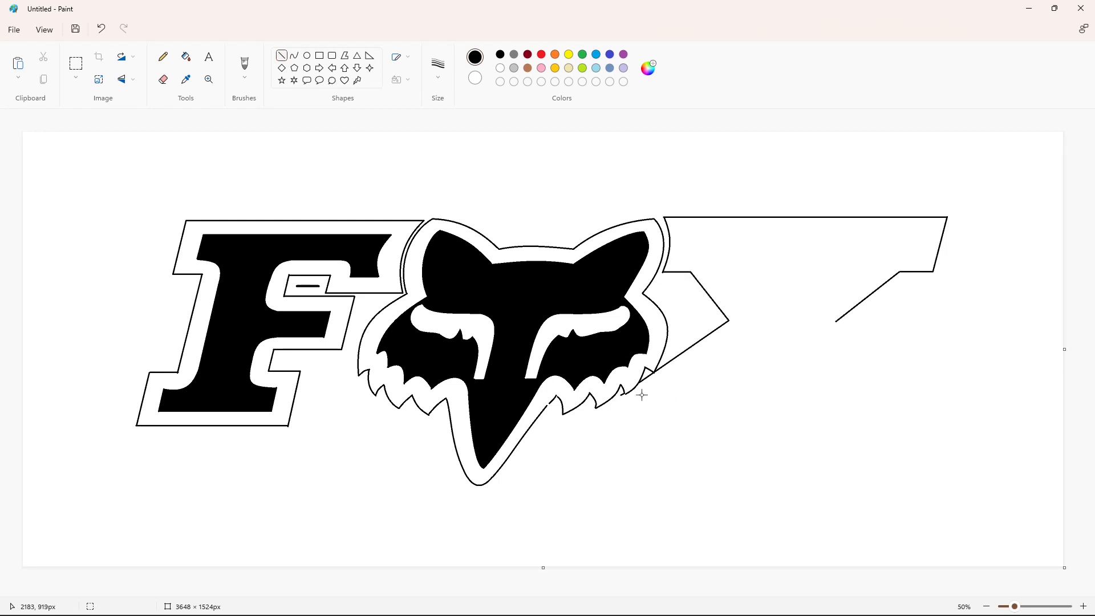
pyautogui.click(662, 404)
pyautogui.moveTo(616, 424); pyautogui.dragTo(899, 425)
pyautogui.moveTo(836, 321)
pyautogui.mouseDown()
pyautogui.moveTo(882, 369)
pyautogui.moveTo(899, 425)
pyautogui.mouseUp()
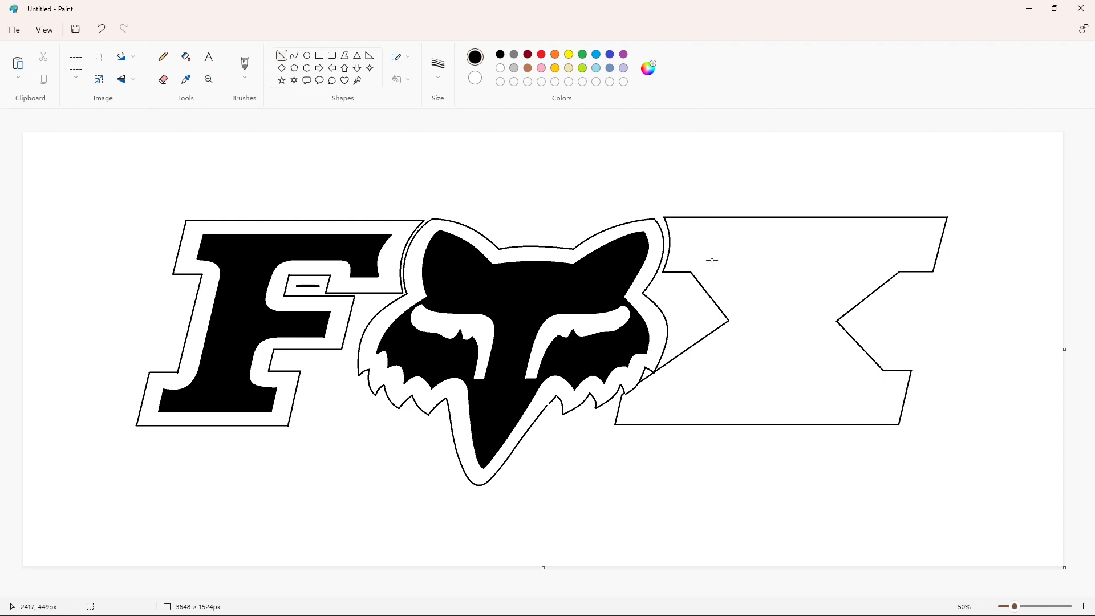
# Step: Draw the X's inner outline around the upper left serif and the rounded notch between the upper arms
pyautogui.moveTo(698, 232); pyautogui.dragTo(776, 232)
pyautogui.click(294, 55)
pyautogui.moveTo(689, 258); pyautogui.dragTo(691, 244)
pyautogui.click(282, 55)
pyautogui.moveTo(772, 255); pyautogui.dragTo(765, 276)
pyautogui.click(294, 55)
pyautogui.moveTo(765, 267)
pyautogui.mouseDown()
pyautogui.moveTo(756, 262)
pyautogui.moveTo(816, 279)
pyautogui.mouseUp()
pyautogui.click(755, 263)
pyautogui.moveTo(792, 281)
pyautogui.mouseDown()
pyautogui.moveTo(783, 298)
pyautogui.moveTo(825, 256)
pyautogui.mouseUp()
pyautogui.moveTo(824, 267); pyautogui.dragTo(834, 265)
pyautogui.click(882, 262)
pyautogui.click(282, 55)
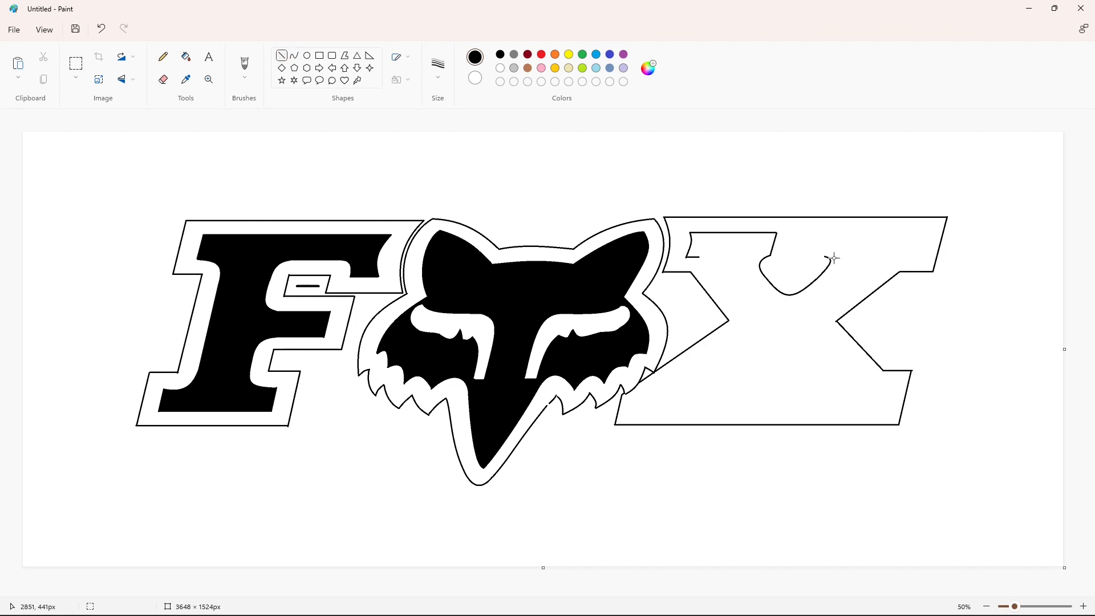
# Step: Draw the X's inner outline around the upper right serif and diagonally down to the center
pyautogui.moveTo(833, 231); pyautogui.dragTo(923, 232)
pyautogui.click(976, 254)
pyautogui.click(915, 256)
pyautogui.click(970, 267)
pyautogui.moveTo(882, 256); pyautogui.dragTo(814, 320)
pyautogui.click(956, 334)
# Step: Draw the X's inner left edges down to the curved lower left foot, and the inner lower right diagonal
pyautogui.moveTo(698, 257)
pyautogui.mouseDown()
pyautogui.moveTo(750, 321)
pyautogui.moveTo(657, 395)
pyautogui.moveTo(735, 408)
pyautogui.mouseUp()
pyautogui.click(782, 328)
pyautogui.click(797, 358)
pyautogui.click(294, 55)
pyautogui.click(694, 398)
pyautogui.click(281, 55)
pyautogui.moveTo(815, 321)
pyautogui.mouseDown()
pyautogui.moveTo(872, 384)
pyautogui.moveTo(889, 384)
pyautogui.mouseUp()
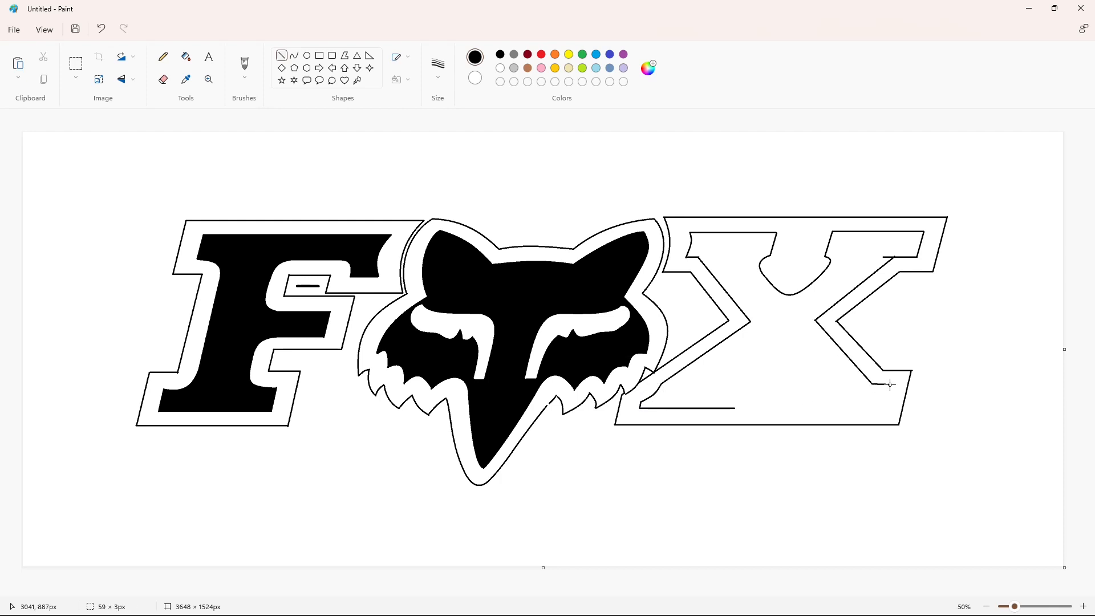
# Step: Close the X's inner outline with the lower right foot and an arched bottom notch, and fill the inner letter black
pyautogui.hotkey('ctrl', 'z')
pyautogui.moveTo(883, 408); pyautogui.dragTo(788, 407)
pyautogui.click(737, 408)
pyautogui.click(294, 55)
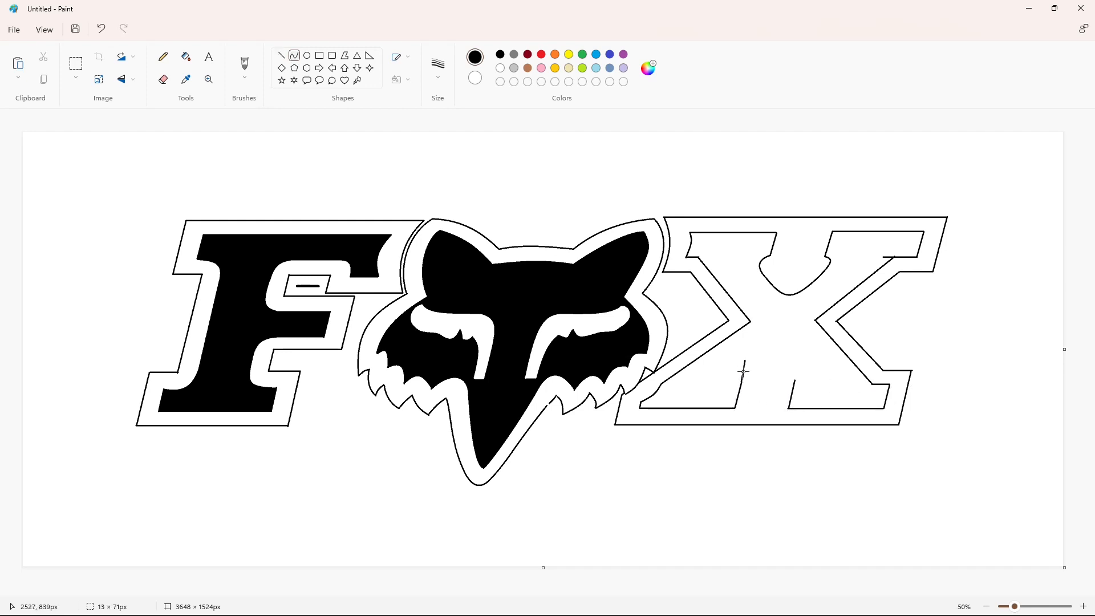
pyautogui.moveTo(743, 371); pyautogui.dragTo(812, 374)
pyautogui.click(783, 341)
pyautogui.click(186, 56)
pyautogui.click(743, 274)
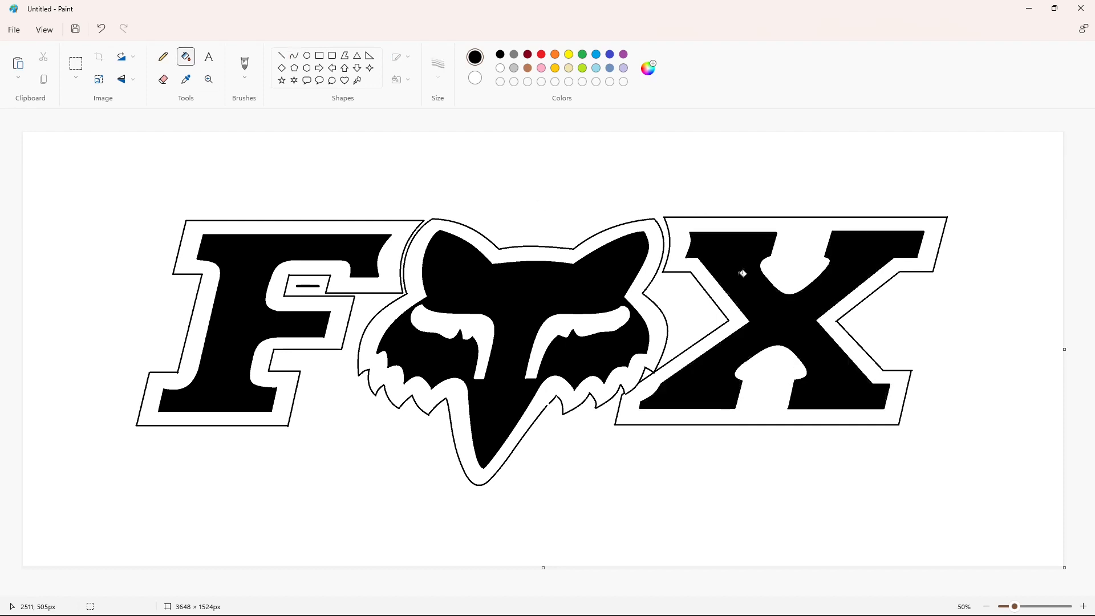
# Step: Draw an inset outline in the gap between the fox's right cheek and the X, curved along the fox's contour
pyautogui.click(294, 55)
pyautogui.moveTo(662, 280)
pyautogui.mouseDown()
pyautogui.moveTo(654, 292)
pyautogui.moveTo(672, 345)
pyautogui.moveTo(679, 318)
pyautogui.moveTo(668, 320)
pyautogui.moveTo(671, 333)
pyautogui.moveTo(682, 317)
pyautogui.moveTo(673, 345)
pyautogui.mouseUp()
pyautogui.hotkey('ctrl', 'z')
pyautogui.hotkey('ctrl', 'z')
pyautogui.moveTo(664, 303)
pyautogui.mouseDown()
pyautogui.moveTo(689, 282)
pyautogui.moveTo(716, 319)
pyautogui.moveTo(680, 342)
pyautogui.moveTo(716, 319)
pyautogui.mouseUp()
pyautogui.click(726, 288)
pyautogui.click(752, 316)
pyautogui.click(777, 311)
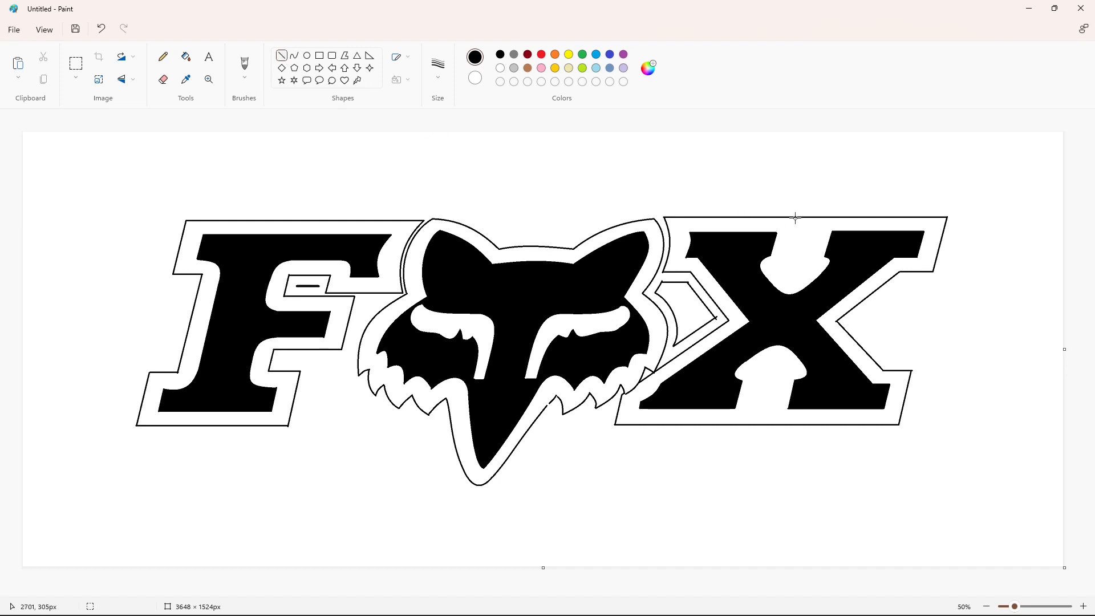
# Step: Draw a slanted downward arrow from the X's top edge into its upper notch and fill it black
pyautogui.moveTo(802, 217); pyautogui.dragTo(789, 267)
pyautogui.click(816, 254)
pyautogui.moveTo(812, 218); pyautogui.dragTo(801, 266)
pyautogui.click(829, 257)
pyautogui.click(344, 55)
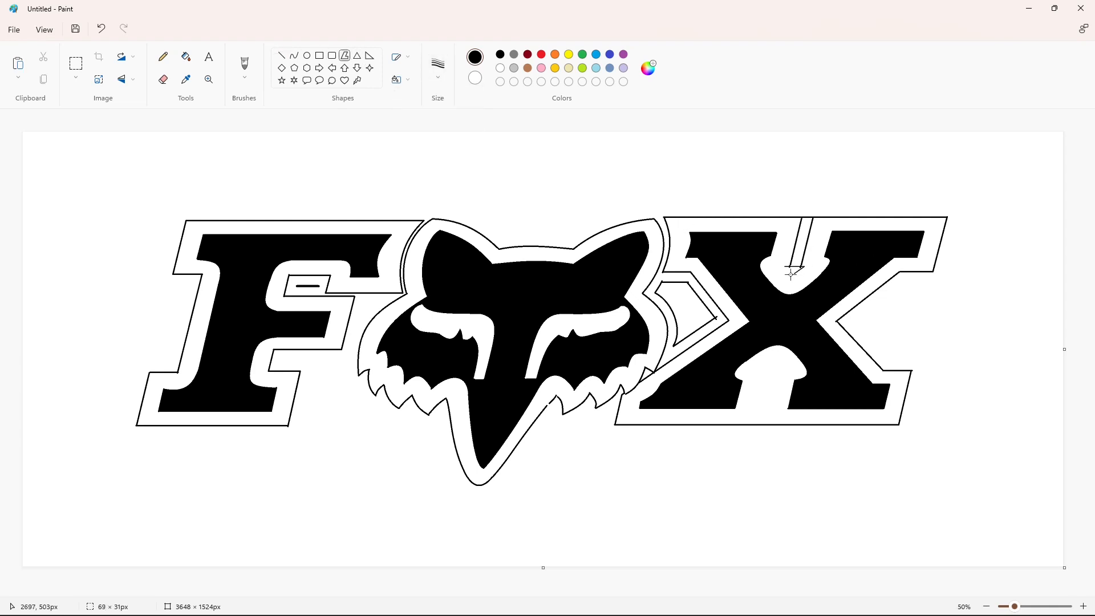
pyautogui.click(785, 267)
pyautogui.click(856, 259)
pyautogui.click(186, 56)
pyautogui.click(801, 242)
pyautogui.click(793, 270)
# Step: Draw a slanted upward arrow from the X's bottom edge into its lower notch and fill it black
pyautogui.click(1082, 606)
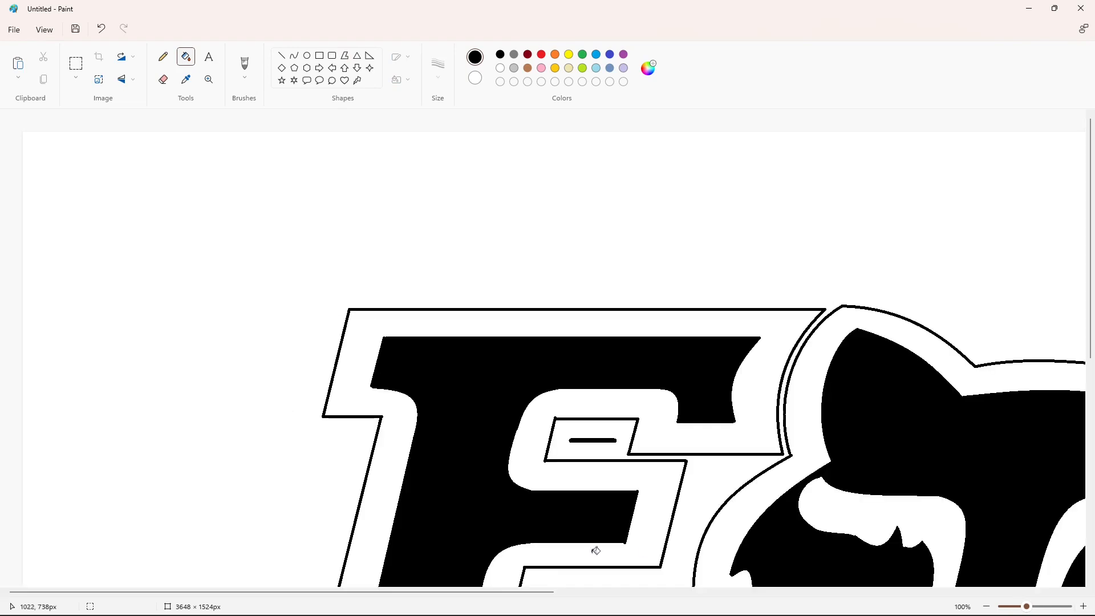
pyautogui.moveTo(528, 591); pyautogui.dragTo(879, 592)
pyautogui.click(986, 606)
pyautogui.click(281, 55)
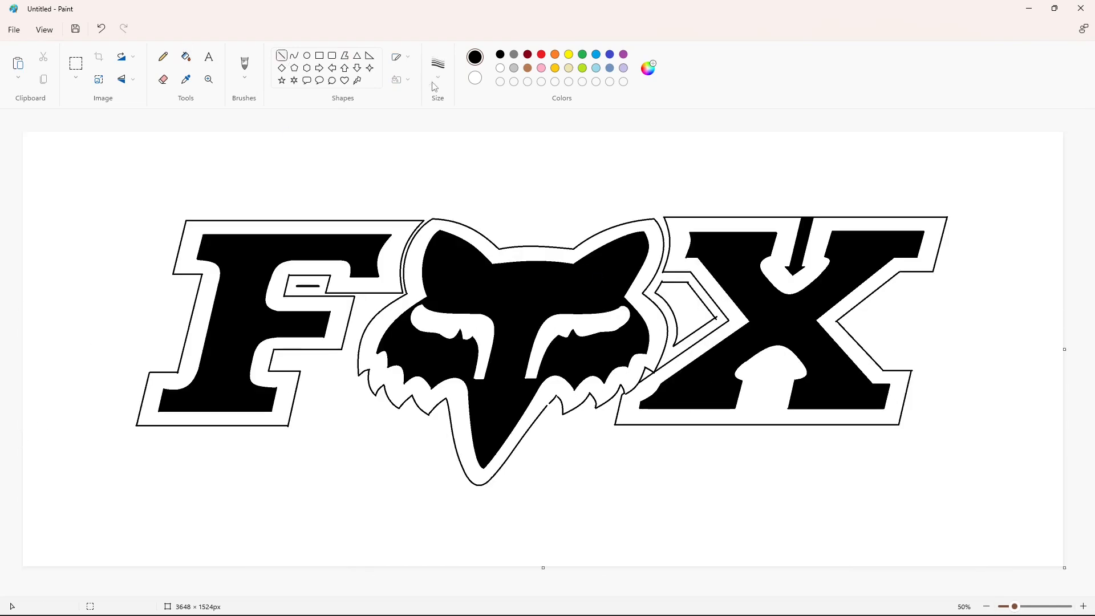
pyautogui.moveTo(752, 423); pyautogui.dragTo(765, 369)
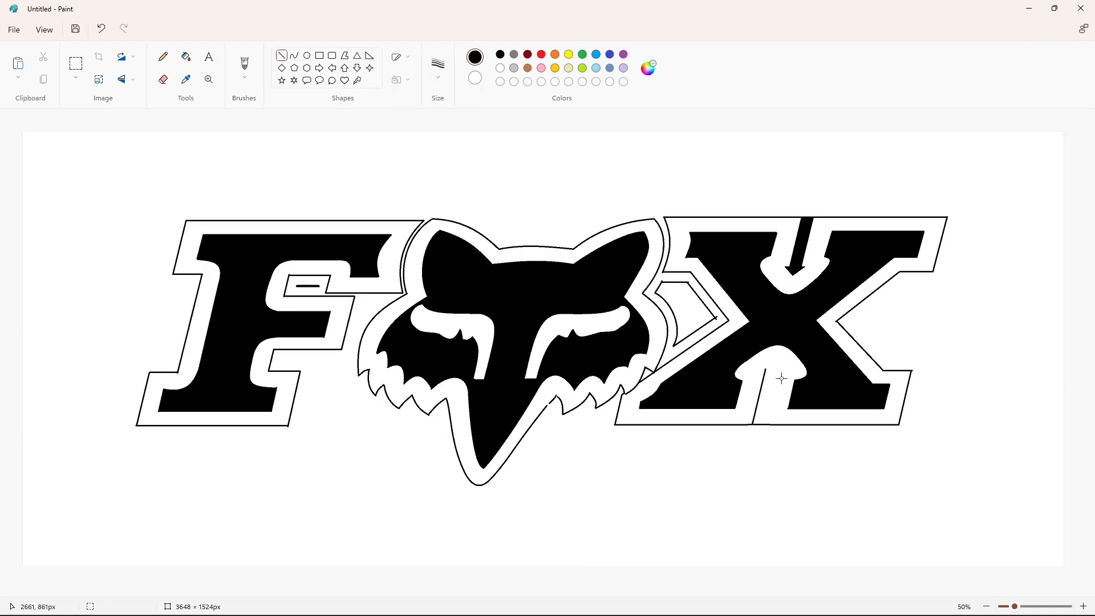
pyautogui.moveTo(763, 424)
pyautogui.mouseDown()
pyautogui.moveTo(777, 369)
pyautogui.moveTo(763, 367)
pyautogui.mouseUp()
pyautogui.click(349, 56)
pyautogui.click(186, 57)
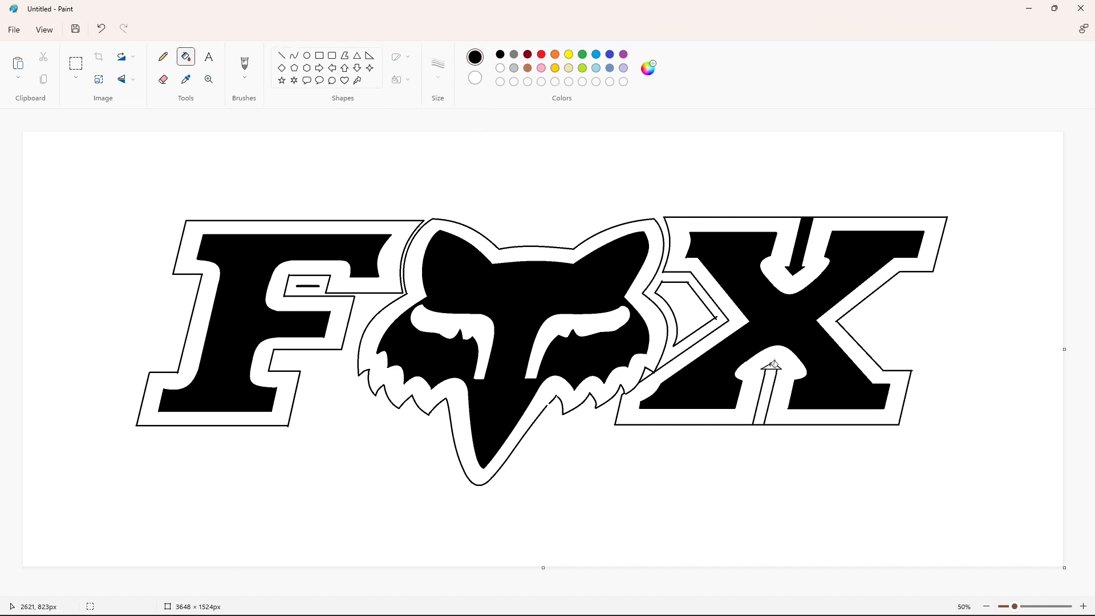
pyautogui.click(771, 372)
# Step: Draw a second outer contour over the fox's ears and forehead up to the X's upper left corner
pyautogui.click(294, 57)
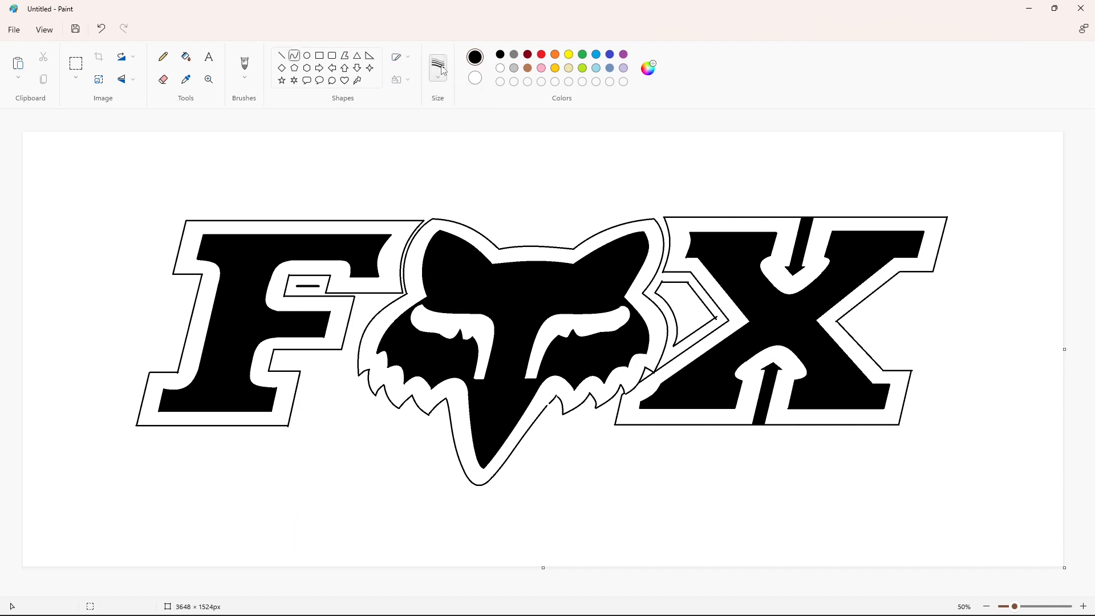
pyautogui.moveTo(423, 210)
pyautogui.mouseDown()
pyautogui.moveTo(501, 237)
pyautogui.moveTo(459, 210)
pyautogui.moveTo(572, 238)
pyautogui.mouseUp()
pyautogui.click(583, 210)
pyautogui.moveTo(541, 238); pyautogui.dragTo(659, 208)
pyautogui.click(586, 191)
pyautogui.moveTo(615, 223)
pyautogui.mouseDown()
pyautogui.moveTo(696, 208)
pyautogui.moveTo(810, 208)
pyautogui.mouseUp()
pyautogui.click(716, 188)
# Step: Extend the outer contour along the X's top and around its upper right arm, adding a bulging arc between the right arms
pyautogui.click(281, 56)
pyautogui.hotkey('ctrl', 'z')
pyautogui.moveTo(660, 207)
pyautogui.mouseDown()
pyautogui.moveTo(944, 207)
pyautogui.moveTo(953, 226)
pyautogui.moveTo(958, 211)
pyautogui.moveTo(943, 273)
pyautogui.moveTo(898, 282)
pyautogui.moveTo(942, 282)
pyautogui.moveTo(899, 282)
pyautogui.moveTo(939, 283)
pyautogui.moveTo(896, 361)
pyautogui.mouseUp()
pyautogui.click(294, 55)
pyautogui.click(983, 206)
pyautogui.click(281, 56)
pyautogui.click(990, 262)
pyautogui.click(294, 56)
pyautogui.click(986, 283)
pyautogui.hotkey('ctrl', 'z')
pyautogui.click(987, 285)
pyautogui.hotkey('ctrl', 'z')
pyautogui.click(903, 287)
pyautogui.moveTo(907, 320); pyautogui.dragTo(943, 293)
# Step: Draw the outer contour around the X's lower right arm with rounded corners and along beneath its base
pyautogui.moveTo(938, 336)
pyautogui.mouseDown()
pyautogui.moveTo(950, 346)
pyautogui.moveTo(918, 379)
pyautogui.moveTo(922, 365)
pyautogui.moveTo(908, 420)
pyautogui.moveTo(894, 433)
pyautogui.moveTo(904, 433)
pyautogui.moveTo(616, 433)
pyautogui.mouseUp()
pyautogui.click(989, 367)
pyautogui.click(958, 394)
pyautogui.click(281, 55)
pyautogui.click(978, 408)
pyautogui.click(294, 56)
pyautogui.click(948, 426)
pyautogui.click(281, 55)
pyautogui.click(968, 448)
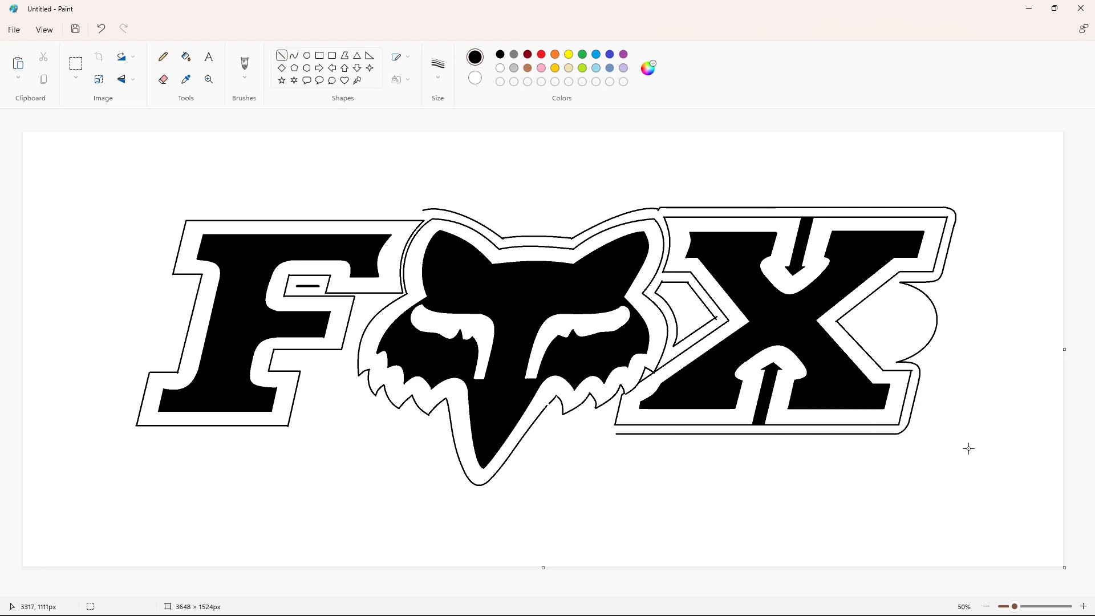
# Step: Round the outer contour at the X's lower left corner and trim the line's excess with a short white line
pyautogui.click(294, 56)
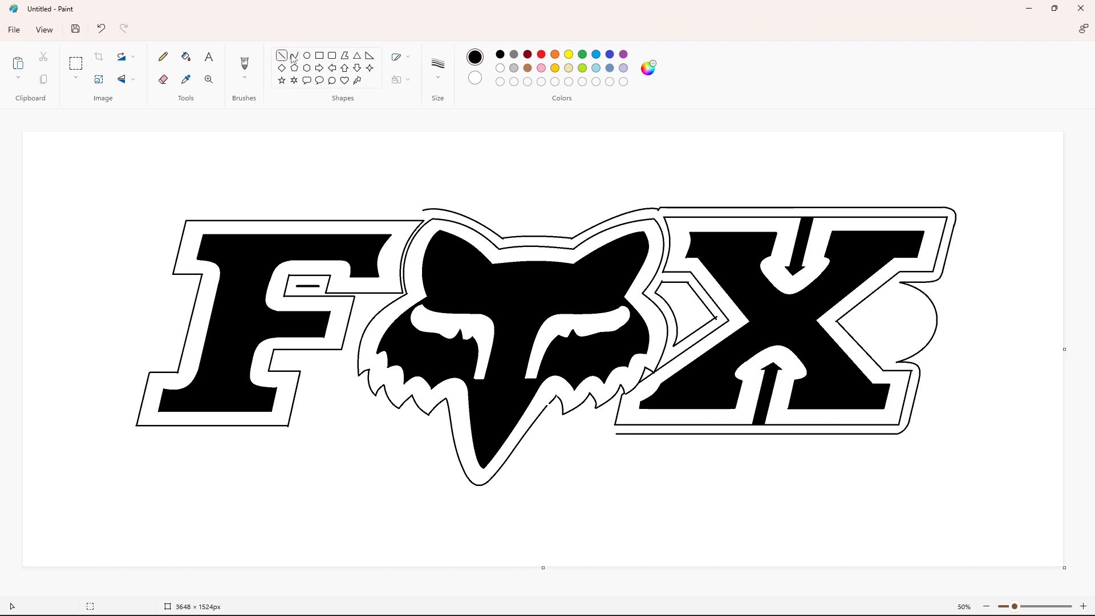
pyautogui.moveTo(615, 433); pyautogui.dragTo(608, 418)
pyautogui.click(604, 429)
pyautogui.click(1080, 605)
pyautogui.scroll(-5, 528, 593)
pyautogui.moveTo(528, 593); pyautogui.dragTo(745, 593)
pyautogui.click(281, 55)
pyautogui.click(500, 68)
pyautogui.moveTo(786, 381); pyautogui.dragTo(766, 380)
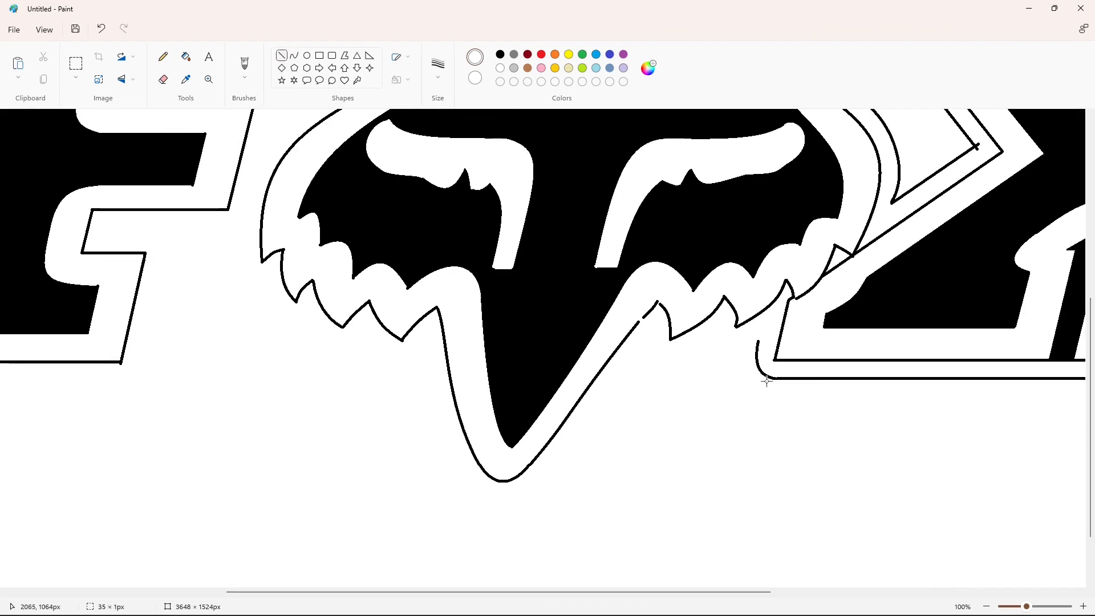
pyautogui.click(987, 606)
pyautogui.click(294, 55)
pyautogui.click(500, 54)
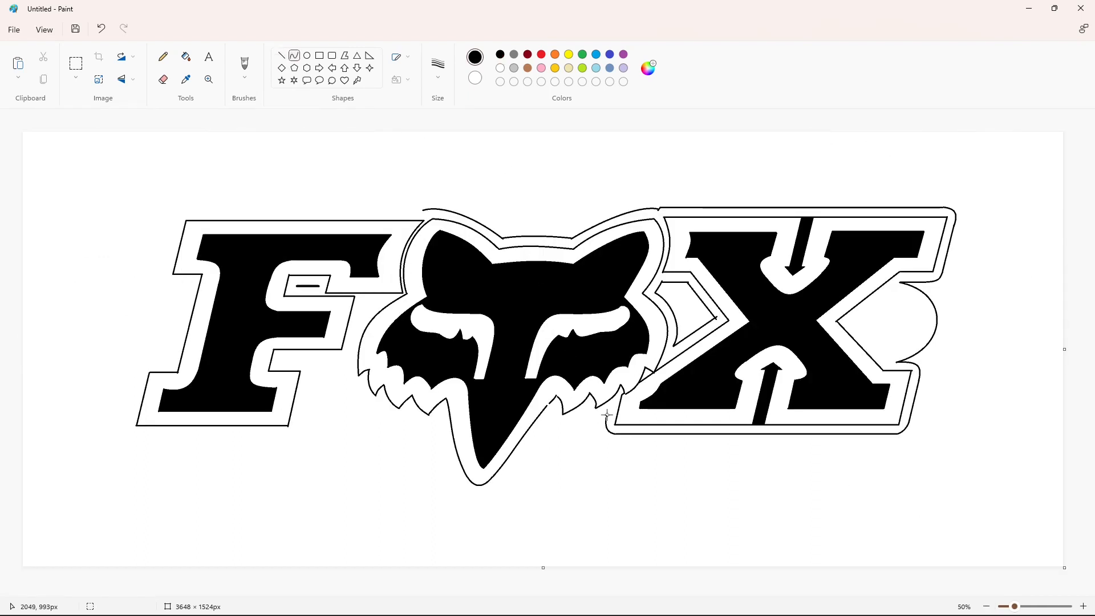
# Step: Continue the outer contour from the X's lower left corner beneath the fox's right cheek fur and around the pointed snout
pyautogui.moveTo(607, 415)
pyautogui.mouseDown()
pyautogui.moveTo(560, 426)
pyautogui.moveTo(549, 403)
pyautogui.mouseUp()
pyautogui.moveTo(552, 414)
pyautogui.mouseDown()
pyautogui.moveTo(555, 425)
pyautogui.moveTo(495, 480)
pyautogui.moveTo(468, 491)
pyautogui.moveTo(486, 503)
pyautogui.moveTo(441, 417)
pyautogui.mouseUp()
pyautogui.click(553, 416)
pyautogui.click(548, 420)
pyautogui.click(592, 489)
pyautogui.moveTo(455, 467); pyautogui.dragTo(446, 457)
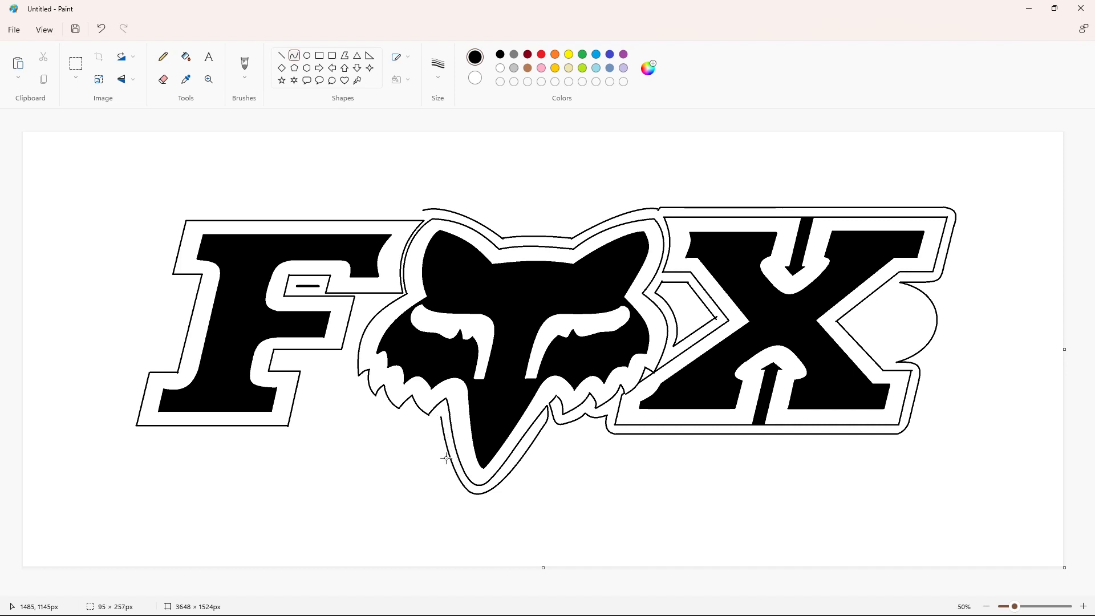
# Step: Draw the outer contour in scalloped curves beneath the fox's left cheek fur and up towards the F's middle arm
pyautogui.click(413, 407)
pyautogui.moveTo(443, 416); pyautogui.dragTo(414, 407)
pyautogui.moveTo(421, 413)
pyautogui.mouseDown()
pyautogui.moveTo(432, 418)
pyautogui.moveTo(410, 411)
pyautogui.mouseUp()
pyautogui.hotkey('ctrl', 'z')
pyautogui.moveTo(428, 415)
pyautogui.mouseDown()
pyautogui.moveTo(428, 430)
pyautogui.moveTo(379, 401)
pyautogui.mouseUp()
pyautogui.click(545, 477)
pyautogui.moveTo(393, 406)
pyautogui.mouseDown()
pyautogui.moveTo(388, 421)
pyautogui.moveTo(359, 383)
pyautogui.mouseUp()
pyautogui.click(402, 474)
pyautogui.moveTo(365, 393)
pyautogui.mouseDown()
pyautogui.moveTo(366, 402)
pyautogui.moveTo(347, 358)
pyautogui.moveTo(349, 381)
pyautogui.mouseUp()
pyautogui.click(368, 466)
pyautogui.click(337, 413)
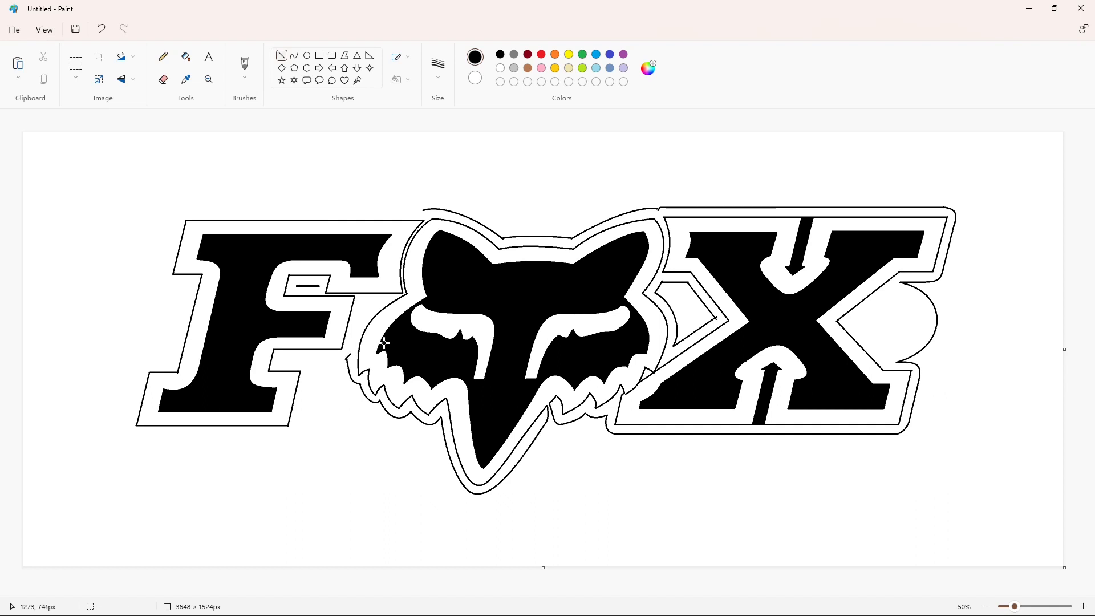
# Step: Run the outer contour beneath the F's middle arm and round it over the upper right corner of the F's foot
pyautogui.moveTo(344, 359); pyautogui.dragTo(283, 366)
pyautogui.click(318, 392)
pyautogui.hotkey('ctrl', 'z')
pyautogui.click(294, 55)
pyautogui.moveTo(302, 371)
pyautogui.mouseDown()
pyautogui.moveTo(307, 380)
pyautogui.moveTo(310, 364)
pyautogui.mouseUp()
pyautogui.click(337, 377)
pyautogui.click(281, 56)
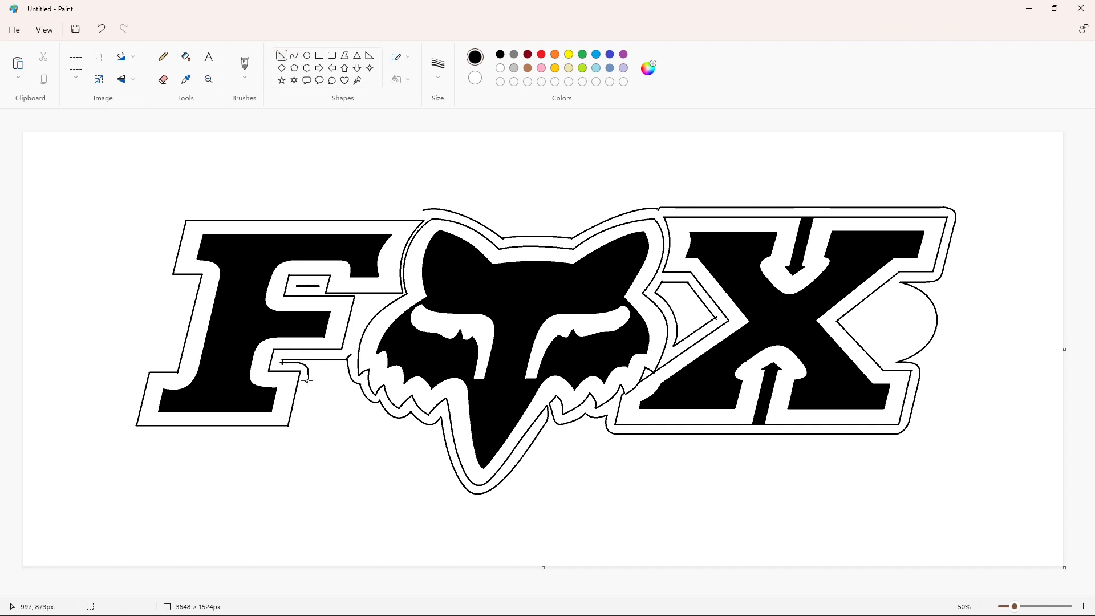
# Step: Extend the outer contour down the right side of the F's foot, around its lower corner and along beneath the base
pyautogui.click(294, 56)
pyautogui.moveTo(297, 421)
pyautogui.mouseDown()
pyautogui.moveTo(276, 436)
pyautogui.moveTo(289, 437)
pyautogui.moveTo(140, 436)
pyautogui.mouseUp()
pyautogui.click(282, 55)
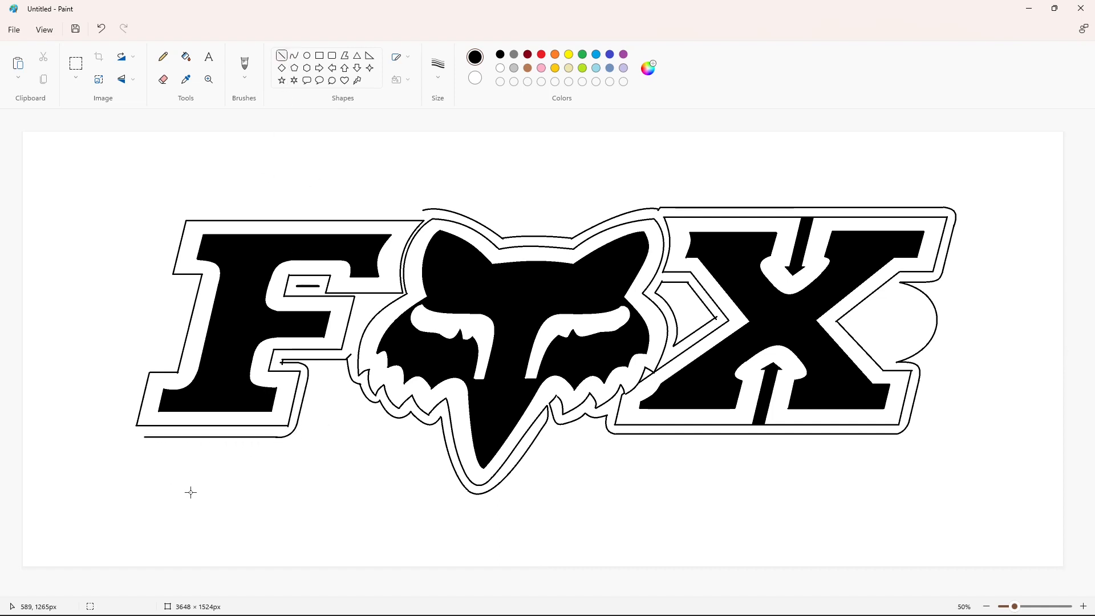
pyautogui.hotkey('ctrl', 'z')
pyautogui.moveTo(277, 437)
pyautogui.mouseDown()
pyautogui.moveTo(140, 437)
pyautogui.moveTo(132, 418)
pyautogui.moveTo(127, 432)
pyautogui.moveTo(137, 432)
pyautogui.moveTo(129, 418)
pyautogui.moveTo(127, 433)
pyautogui.moveTo(138, 374)
pyautogui.moveTo(172, 363)
pyautogui.mouseUp()
pyautogui.click(179, 496)
pyautogui.click(294, 56)
# Step: Round the outer contour at the F's lower left corner and extend it up the left edge of the foot
pyautogui.hotkey('ctrl', 'z')
pyautogui.hotkey('ctrl', 'z')
pyautogui.hotkey('ctrl', 'z')
pyautogui.click(154, 463)
pyautogui.click(281, 58)
pyautogui.click(291, 59)
pyautogui.hotkey('ctrl', 'z')
pyautogui.moveTo(153, 368); pyautogui.dragTo(145, 362)
pyautogui.click(220, 361)
pyautogui.hotkey('ctrl', 'z')
pyautogui.click(122, 30)
pyautogui.click(163, 79)
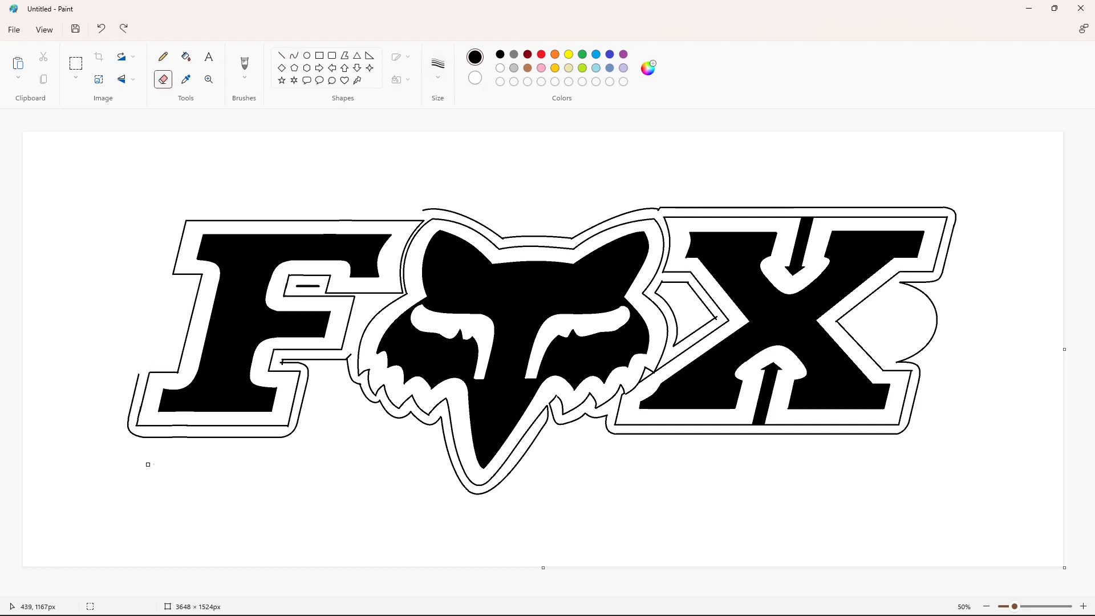
# Step: Draw the outer contour around the F's left side with rounded corners and along its top to the fox's left ear
pyautogui.click(294, 56)
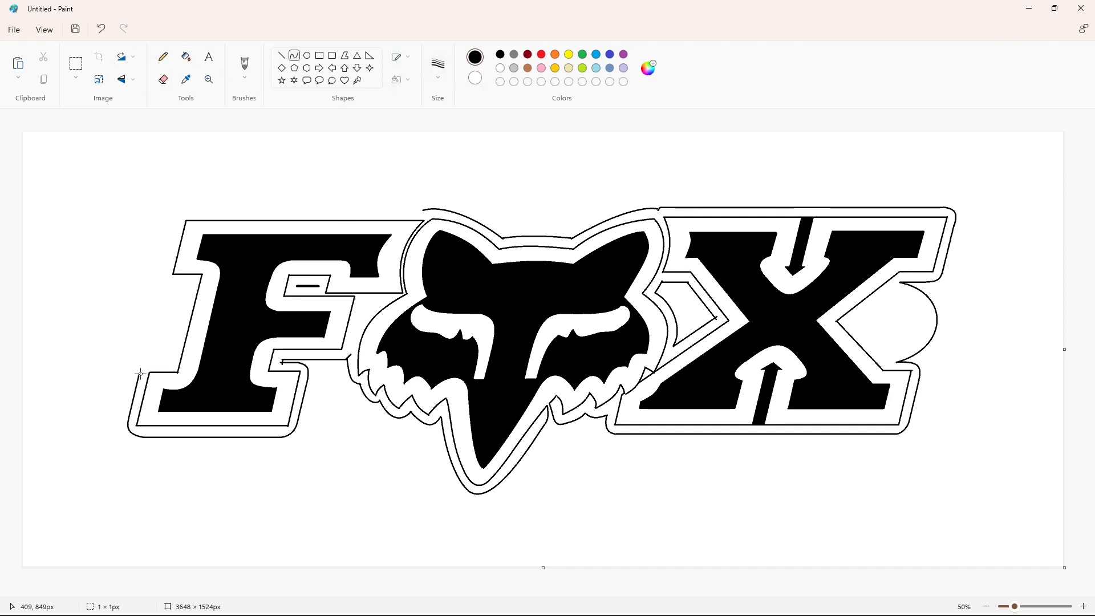
pyautogui.moveTo(140, 374)
pyautogui.mouseDown()
pyautogui.moveTo(175, 355)
pyautogui.moveTo(187, 275)
pyautogui.moveTo(165, 266)
pyautogui.moveTo(163, 283)
pyautogui.moveTo(171, 222)
pyautogui.moveTo(195, 212)
pyautogui.moveTo(178, 211)
pyautogui.moveTo(425, 211)
pyautogui.mouseUp()
pyautogui.click(221, 353)
pyautogui.click(282, 56)
pyautogui.click(295, 56)
pyautogui.click(282, 55)
pyautogui.click(294, 56)
pyautogui.click(282, 55)
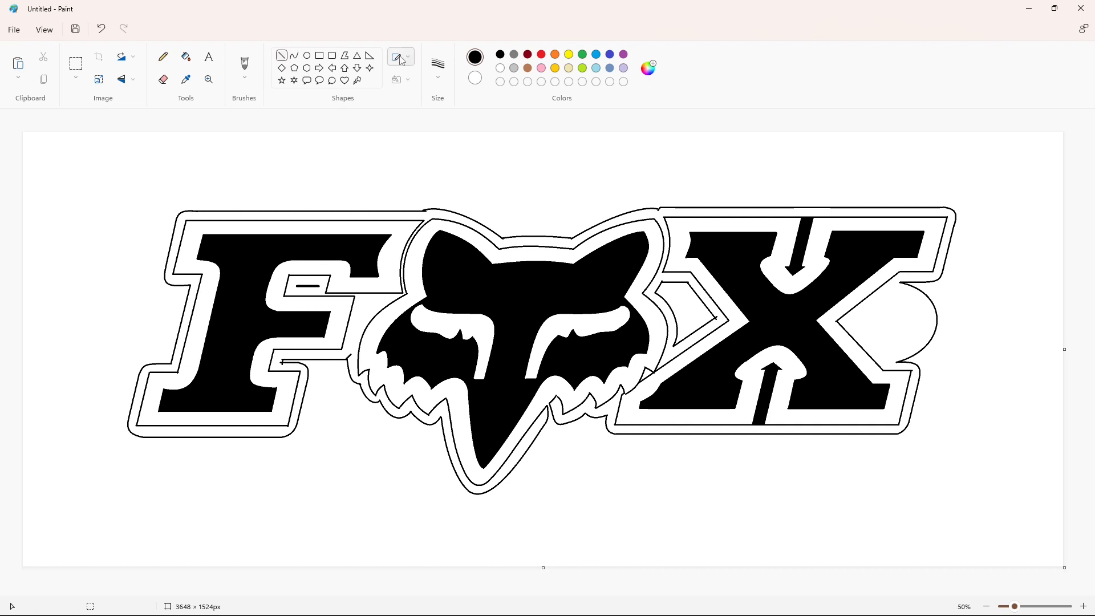
# Step: Draw two concentric ellipses inside the bulge beside the X, the inner one about 199 × 155 px with an 8 px outline
pyautogui.click(307, 56)
pyautogui.moveTo(855, 297); pyautogui.dragTo(925, 351)
pyautogui.moveTo(894, 297); pyautogui.dragTo(895, 293)
pyautogui.moveTo(924, 323)
pyautogui.mouseDown()
pyautogui.moveTo(894, 291)
pyautogui.moveTo(918, 344)
pyautogui.mouseUp()
pyautogui.click(967, 342)
pyautogui.moveTo(893, 303)
pyautogui.mouseDown()
pyautogui.moveTo(863, 323)
pyautogui.moveTo(920, 323)
pyautogui.moveTo(891, 300)
pyautogui.mouseUp()
pyautogui.click(438, 65)
pyautogui.click(463, 176)
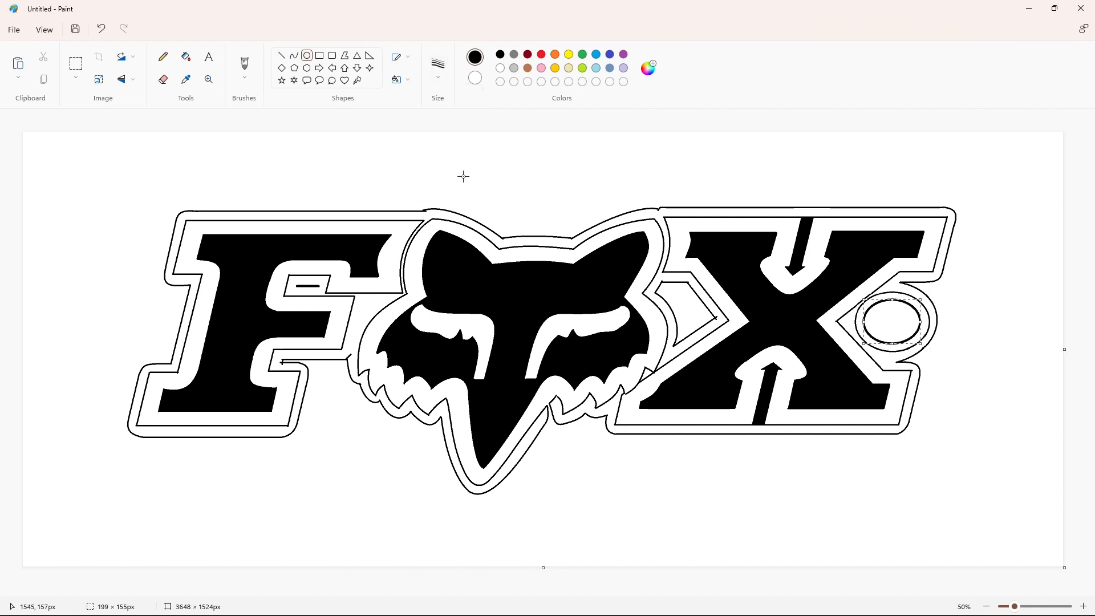
pyautogui.click(281, 55)
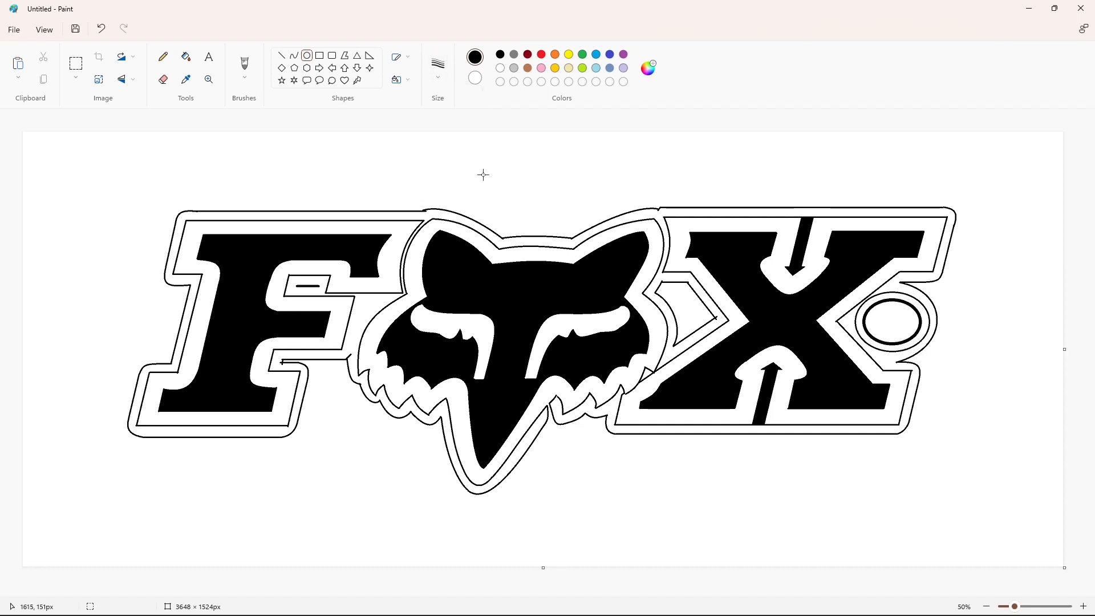
# Step: Draw a slanted letter R inside the inner ellipse using straight lines for the stem and curves for the bowl and leg
pyautogui.click(295, 55)
pyautogui.click(280, 56)
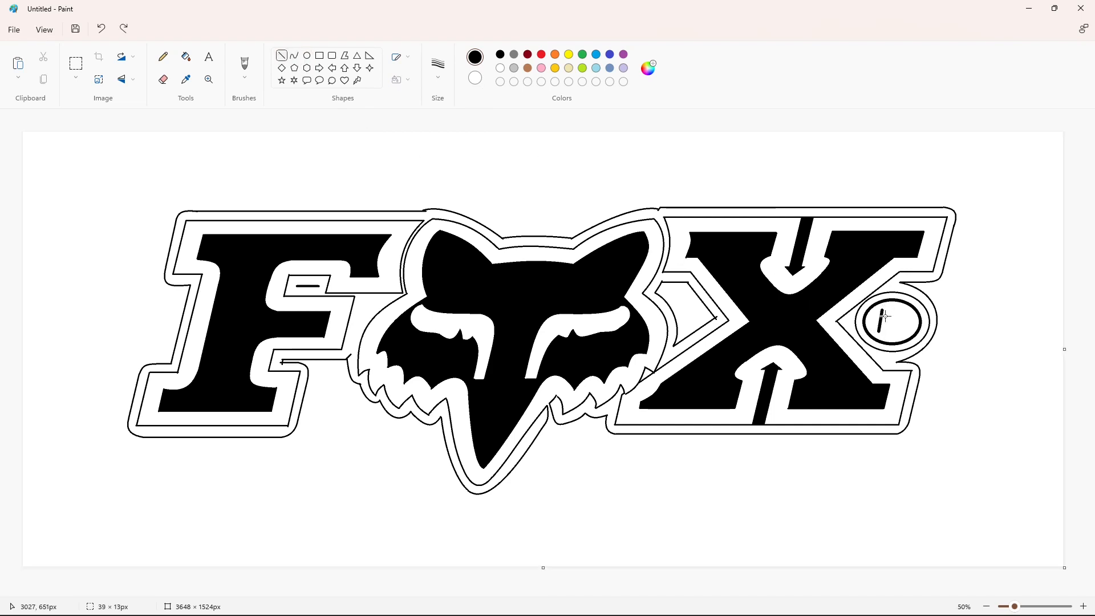
pyautogui.moveTo(882, 309); pyautogui.dragTo(892, 309)
pyautogui.click(937, 329)
pyautogui.click(294, 55)
pyautogui.click(281, 56)
pyautogui.click(956, 346)
pyautogui.click(294, 56)
pyautogui.moveTo(892, 320); pyautogui.dragTo(902, 340)
pyautogui.click(897, 331)
pyautogui.click(917, 354)
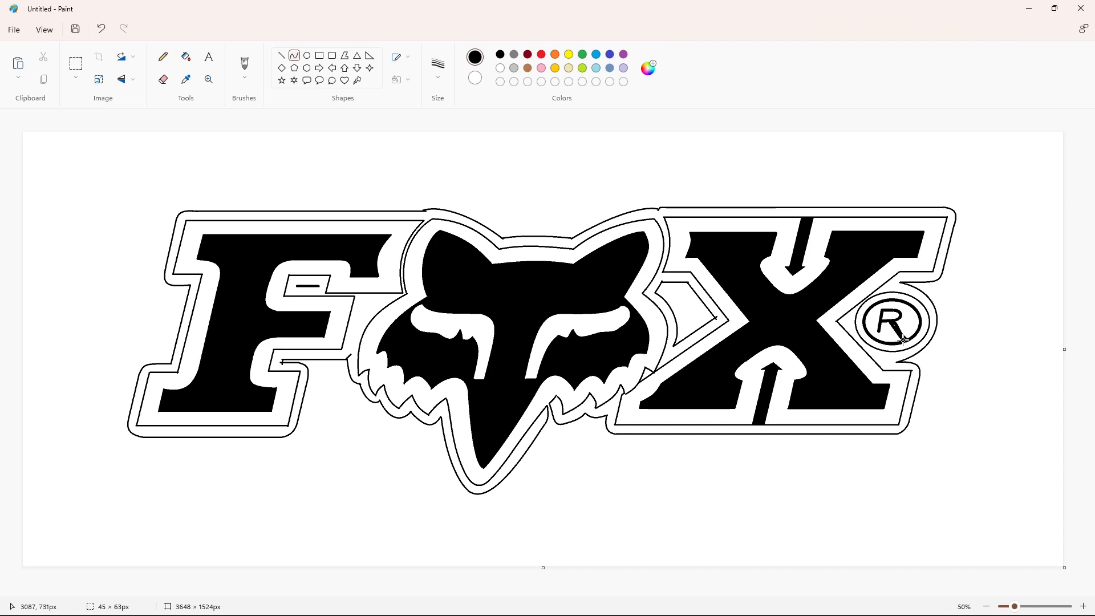
pyautogui.click(897, 337)
pyautogui.hotkey('ctrl', 'z')
# Step: Thicken the stem, bowl and leg of the R inside the ellipse with extra black strokes
pyautogui.click(1083, 606)
pyautogui.moveTo(531, 592); pyautogui.dragTo(1031, 592)
pyautogui.click(282, 56)
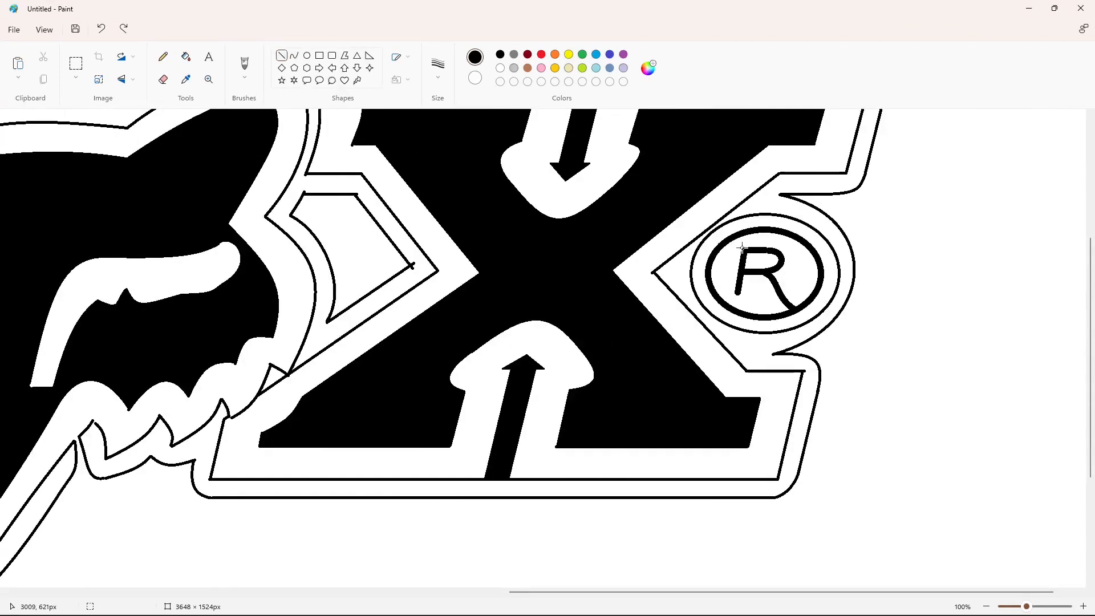
pyautogui.moveTo(742, 247)
pyautogui.mouseDown()
pyautogui.moveTo(737, 296)
pyautogui.moveTo(786, 310)
pyautogui.mouseUp()
pyautogui.hotkey('ctrl', 'z')
pyautogui.click(293, 55)
pyautogui.moveTo(761, 273); pyautogui.dragTo(787, 311)
pyautogui.hotkey('ctrl', 'z')
pyautogui.hotkey('ctrl', 'z')
pyautogui.click(779, 292)
pyautogui.click(774, 301)
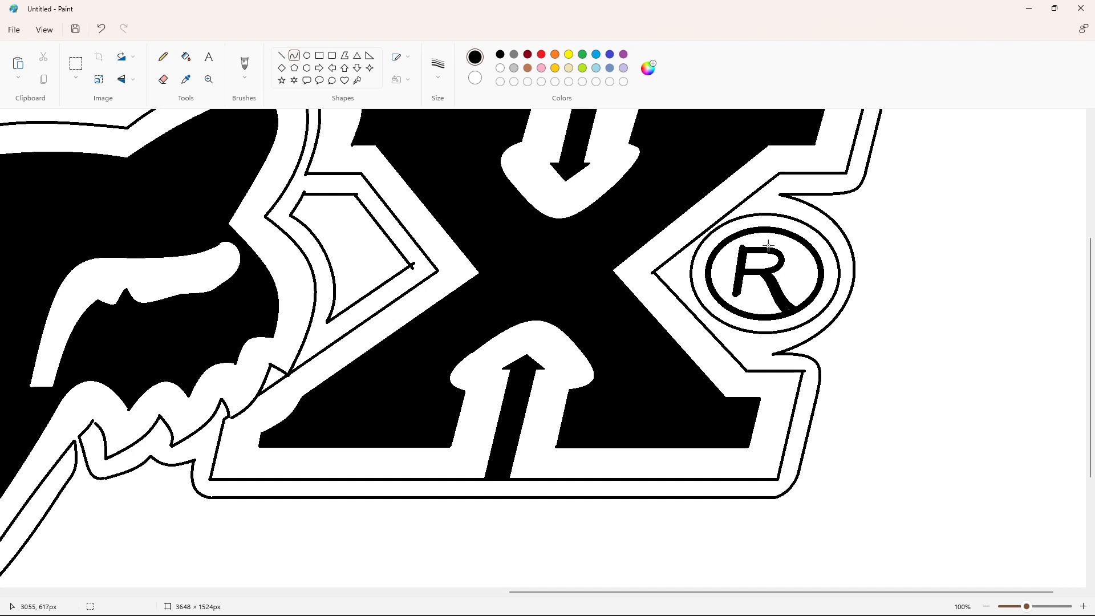
pyautogui.moveTo(769, 245); pyautogui.dragTo(800, 265)
# Step: Trim the uneven edges of the R with white line strokes
pyautogui.click(281, 56)
pyautogui.click(500, 68)
pyautogui.click(438, 65)
pyautogui.click(695, 217)
pyautogui.click(163, 56)
pyautogui.click(500, 55)
# Step: Try to fill the band between the logo's inner outlines and outer contour with black
pyautogui.click(986, 606)
pyautogui.click(186, 57)
pyautogui.click(755, 209)
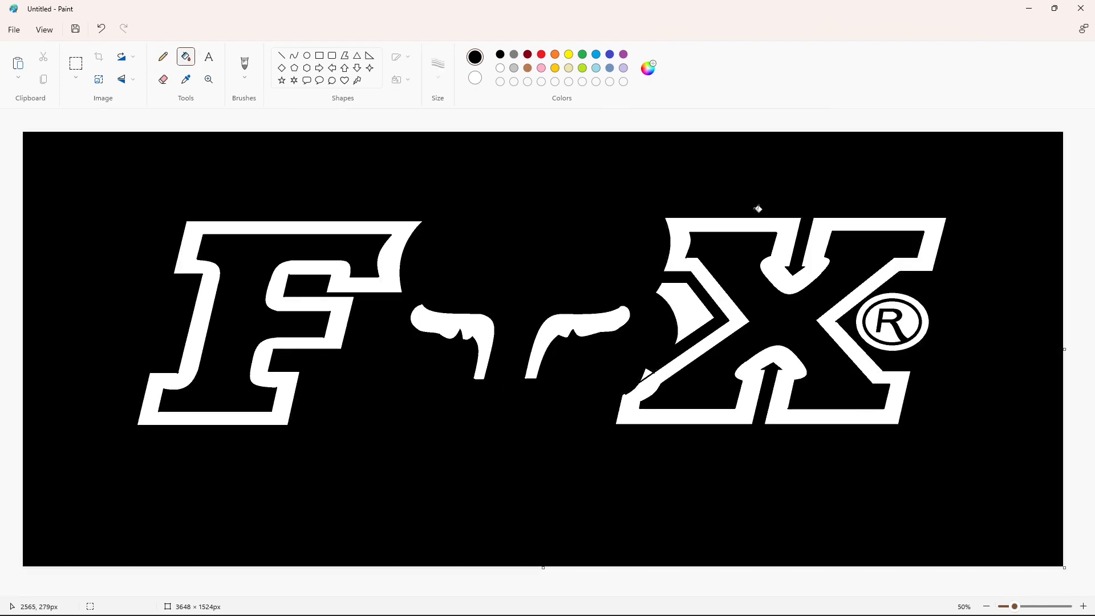
pyautogui.hotkey('ctrl', 'z')
# Step: Trim the F's outer contour at the upper left corner in white and close its left notch with a short black line
pyautogui.click(1084, 606)
pyautogui.click(281, 55)
pyautogui.click(500, 68)
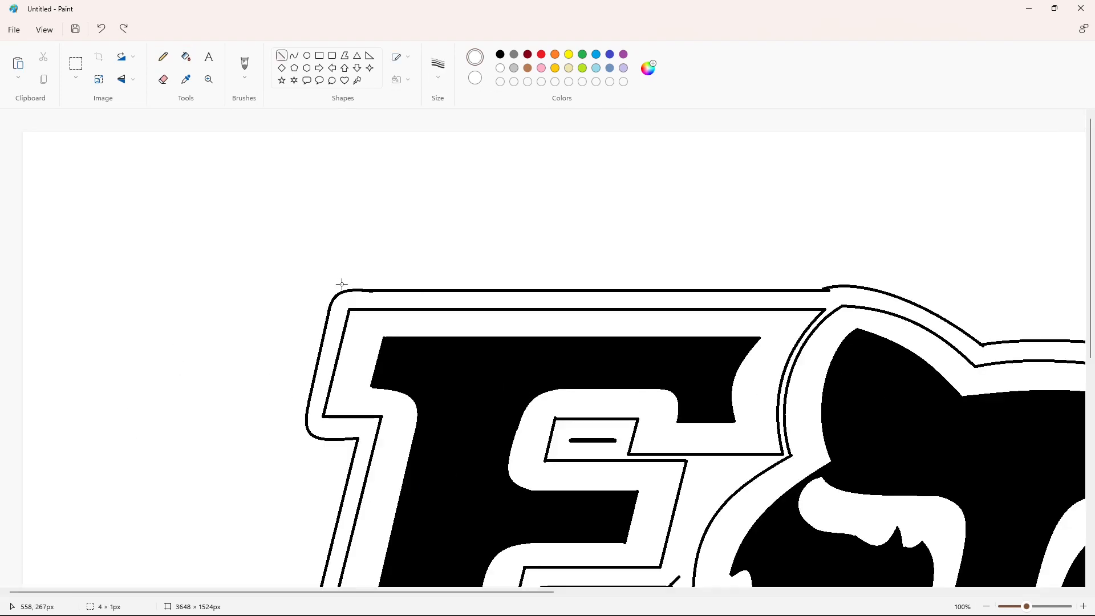
pyautogui.moveTo(340, 286); pyautogui.dragTo(378, 287)
pyautogui.click(500, 54)
pyautogui.moveTo(338, 438); pyautogui.dragTo(367, 438)
pyautogui.scroll(-4, 467, 422)
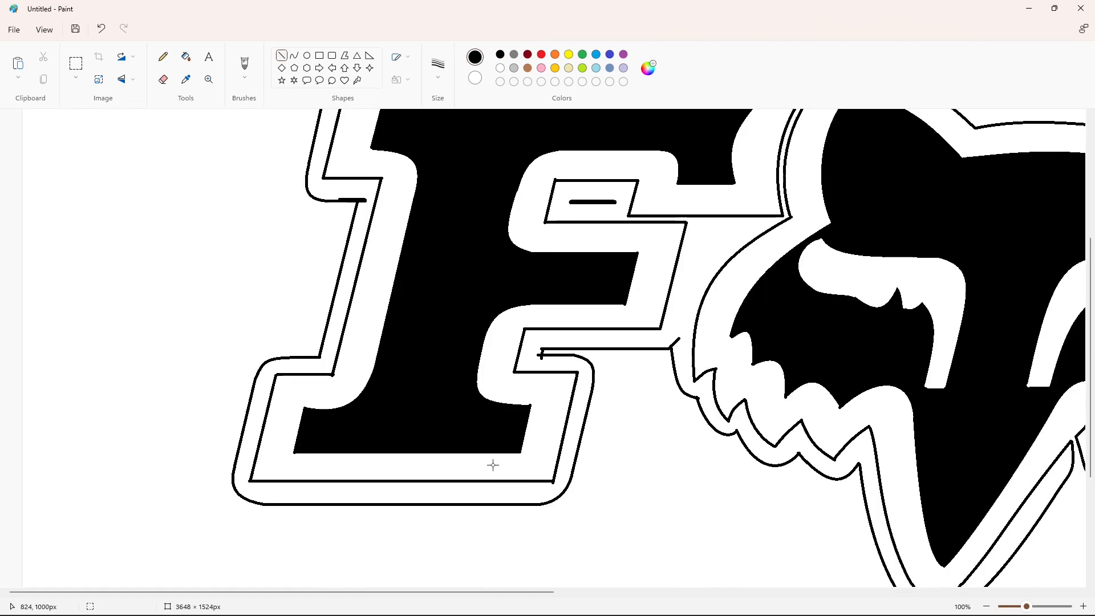
# Step: Fill the short dash inside the F's upper opening with purple
pyautogui.click(186, 56)
pyautogui.click(623, 54)
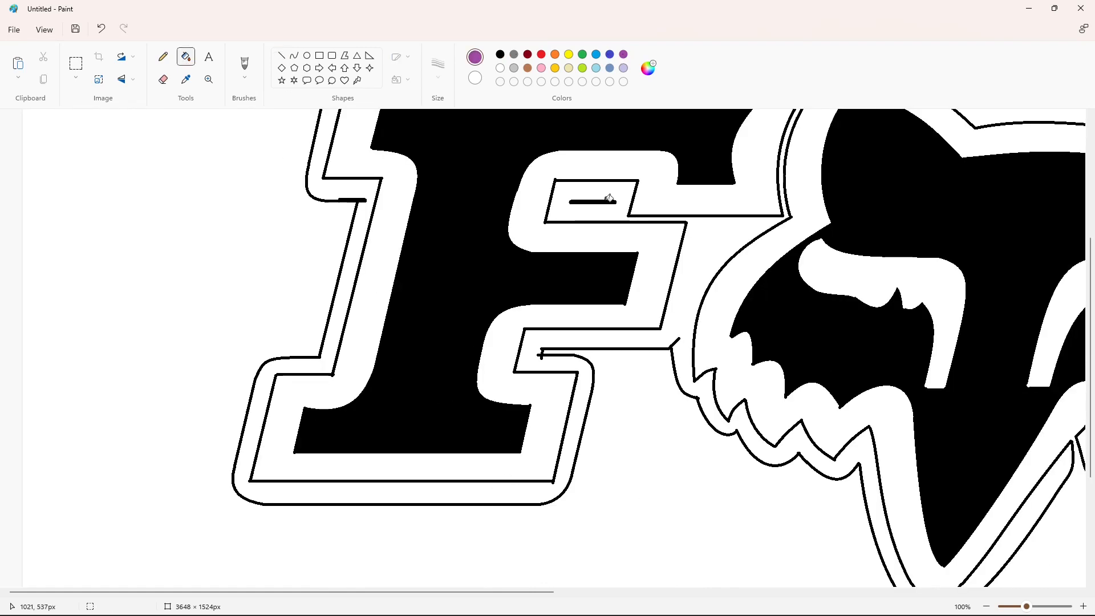
pyautogui.click(606, 201)
# Step: Patch the fox's outline beside the snout, at the first right cheek fur tip, with a tiny black line
pyautogui.moveTo(475, 592); pyautogui.dragTo(702, 588)
pyautogui.scroll(-2, 669, 551)
pyautogui.click(282, 56)
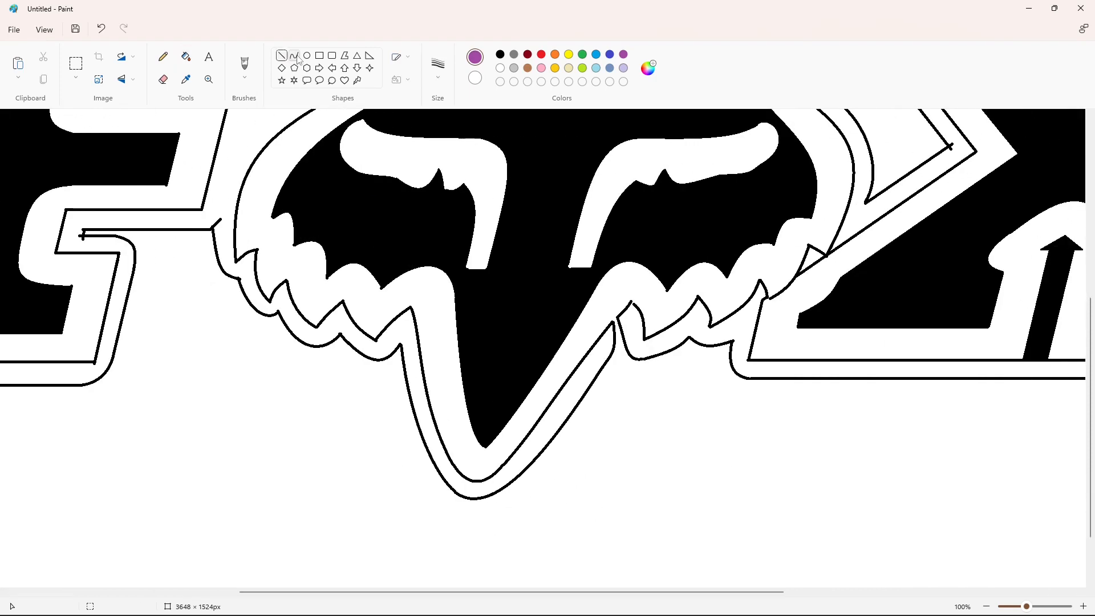
pyautogui.click(500, 54)
pyautogui.click(677, 291)
pyautogui.moveTo(632, 303); pyautogui.dragTo(635, 307)
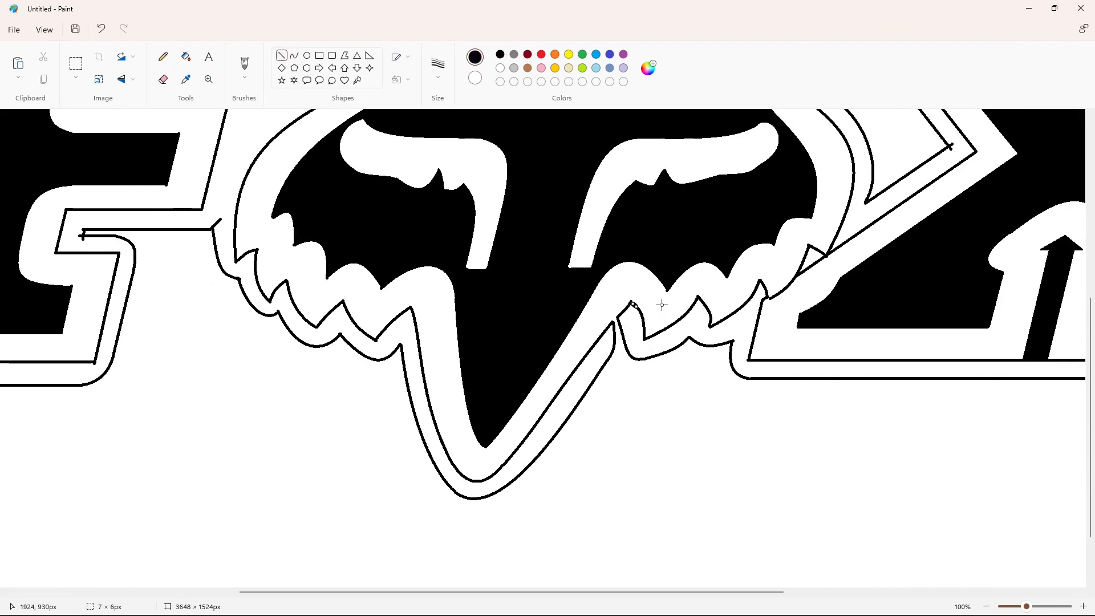
pyautogui.hotkey('ctrl', 'z')
pyautogui.click(714, 407)
# Step: Smooth the outer contour's top edge near the X's upper right corner with a short white line
pyautogui.moveTo(723, 593); pyautogui.dragTo(972, 593)
pyautogui.scroll(5, 808, 495)
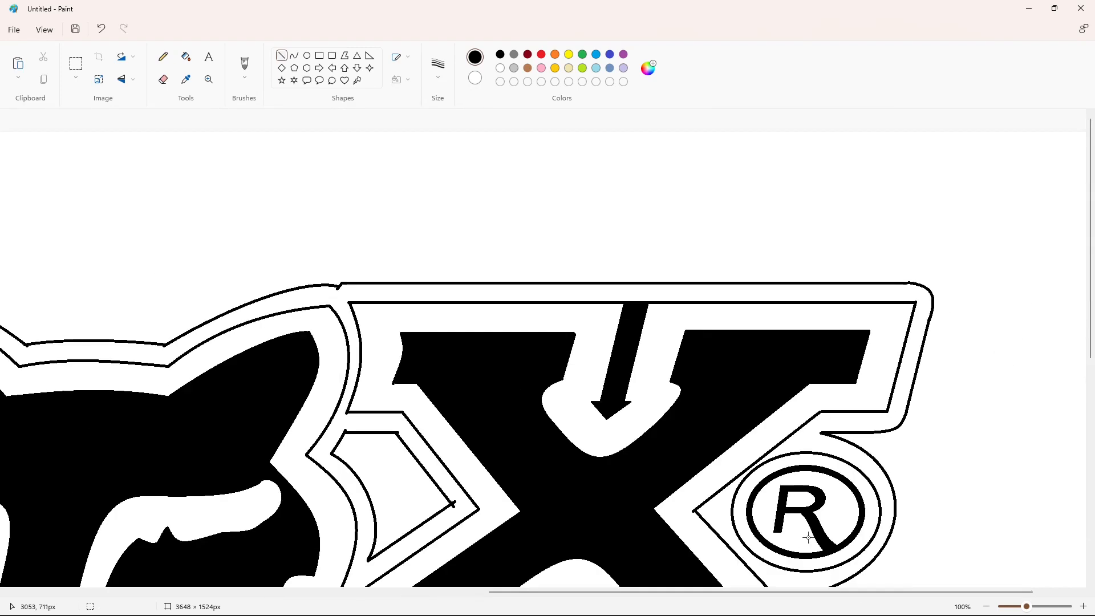
pyautogui.click(500, 67)
pyautogui.moveTo(893, 279); pyautogui.dragTo(900, 279)
# Step: Fill the band between the inner outlines and the outer contour with black around the whole logo
pyautogui.scroll(-2, 971, 543)
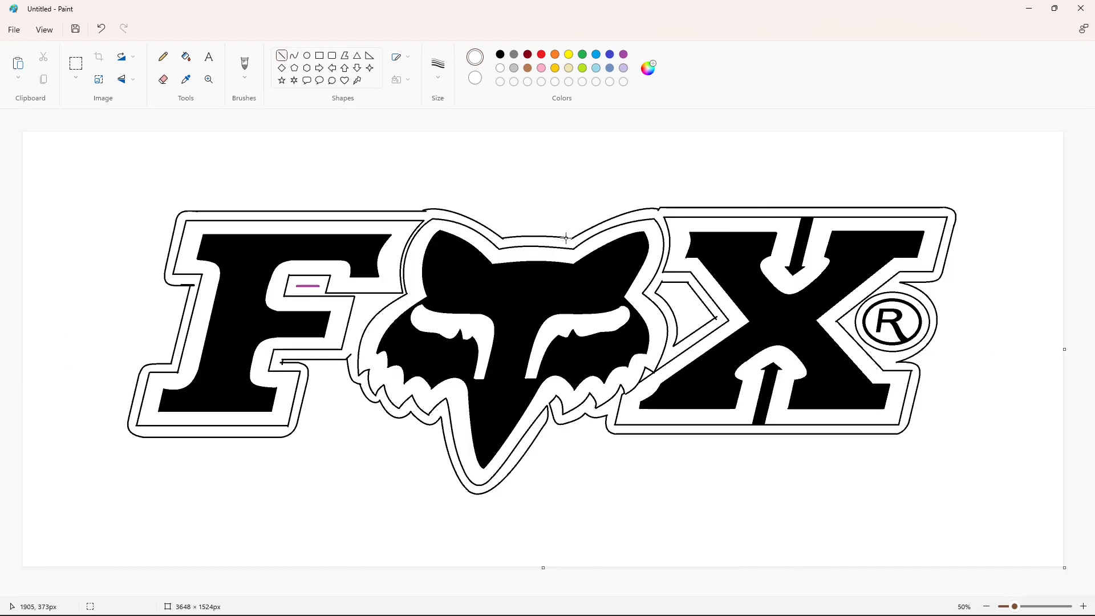
pyautogui.click(186, 57)
pyautogui.click(500, 54)
pyautogui.click(574, 236)
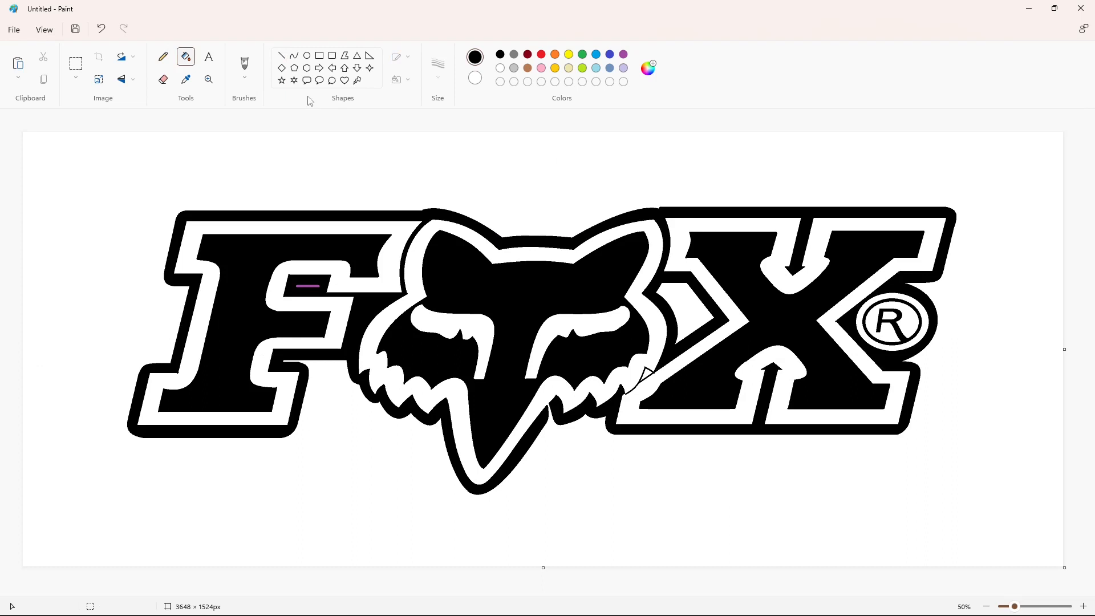
# Step: Cut small white V-shaped notches into the outer contour above and below the X's arrows with 5 px lines
pyautogui.click(281, 55)
pyautogui.click(438, 67)
pyautogui.click(445, 149)
pyautogui.click(500, 68)
pyautogui.click(815, 205)
pyautogui.moveTo(806, 208)
pyautogui.mouseDown()
pyautogui.moveTo(799, 200)
pyautogui.moveTo(813, 199)
pyautogui.mouseUp()
pyautogui.click(865, 200)
pyautogui.moveTo(759, 431); pyautogui.dragTo(745, 437)
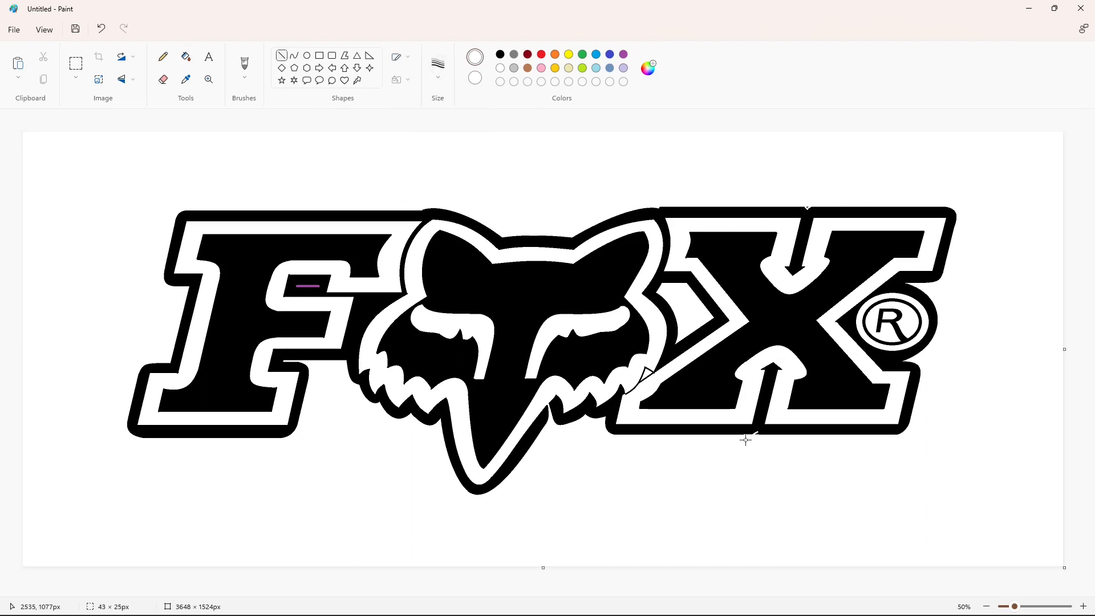
pyautogui.click(767, 445)
pyautogui.click(835, 458)
# Step: Cut a small white-filled triangle into the black area between the F's middle arm and the fox's left cheek
pyautogui.click(437, 68)
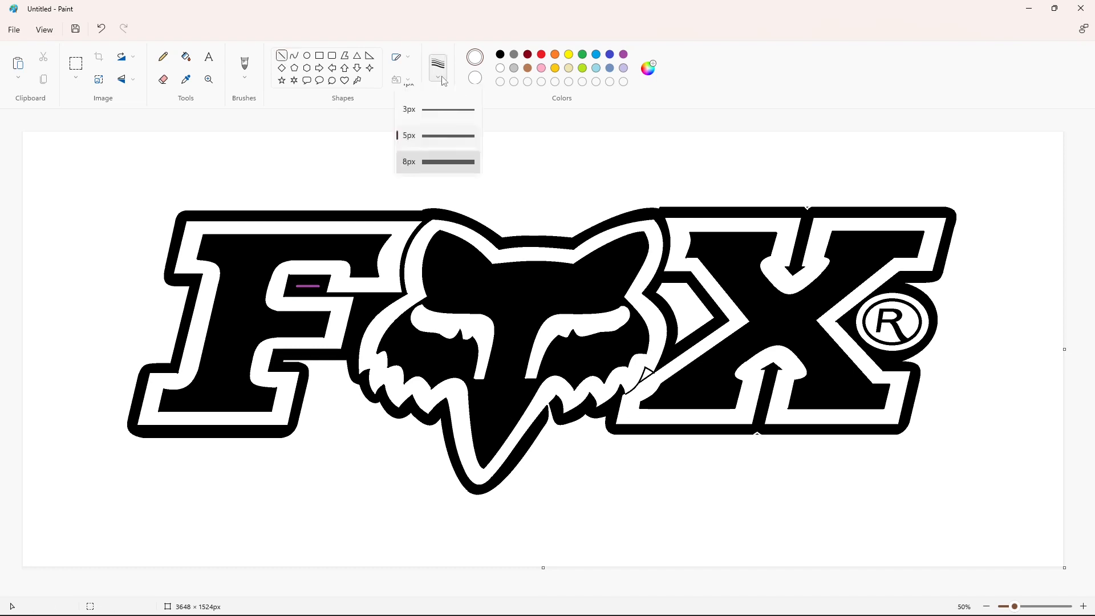
pyautogui.click(425, 168)
pyautogui.click(294, 55)
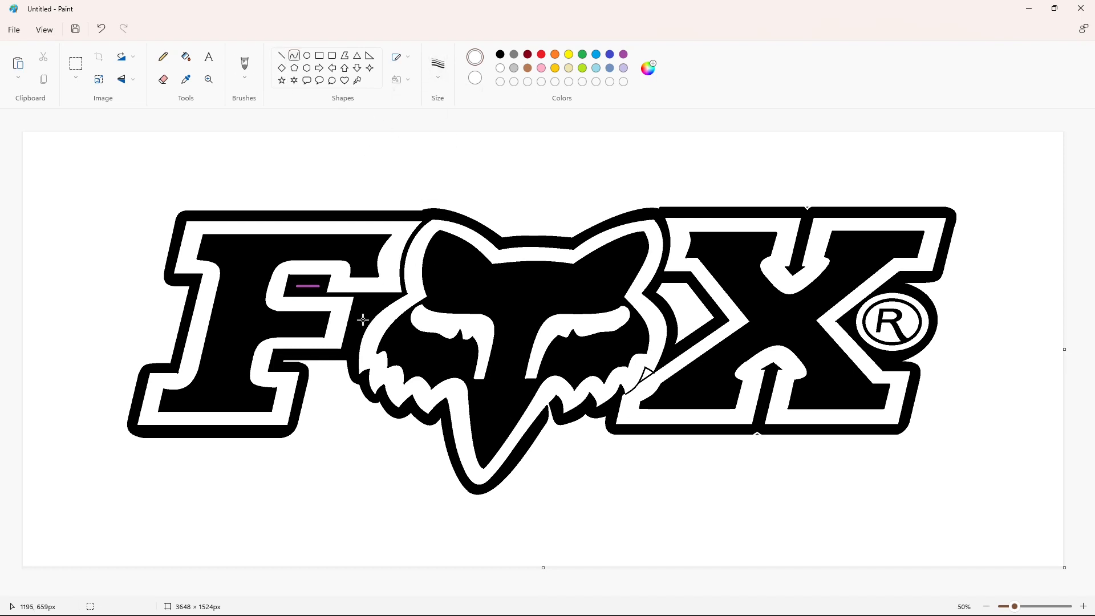
pyautogui.moveTo(363, 306)
pyautogui.mouseDown()
pyautogui.moveTo(377, 319)
pyautogui.moveTo(363, 304)
pyautogui.mouseUp()
pyautogui.click(281, 56)
pyautogui.click(1082, 606)
pyautogui.moveTo(707, 240); pyautogui.dragTo(697, 277)
pyautogui.click(186, 56)
pyautogui.click(712, 249)
pyautogui.click(282, 56)
pyautogui.click(437, 67)
pyautogui.click(454, 175)
pyautogui.click(499, 54)
pyautogui.click(765, 276)
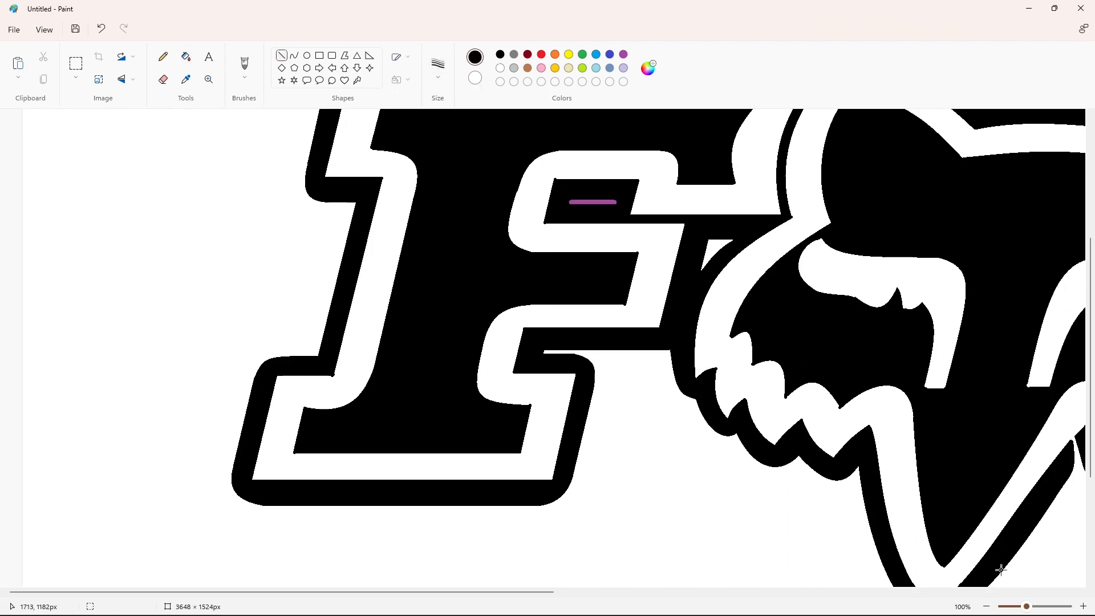
pyautogui.click(986, 606)
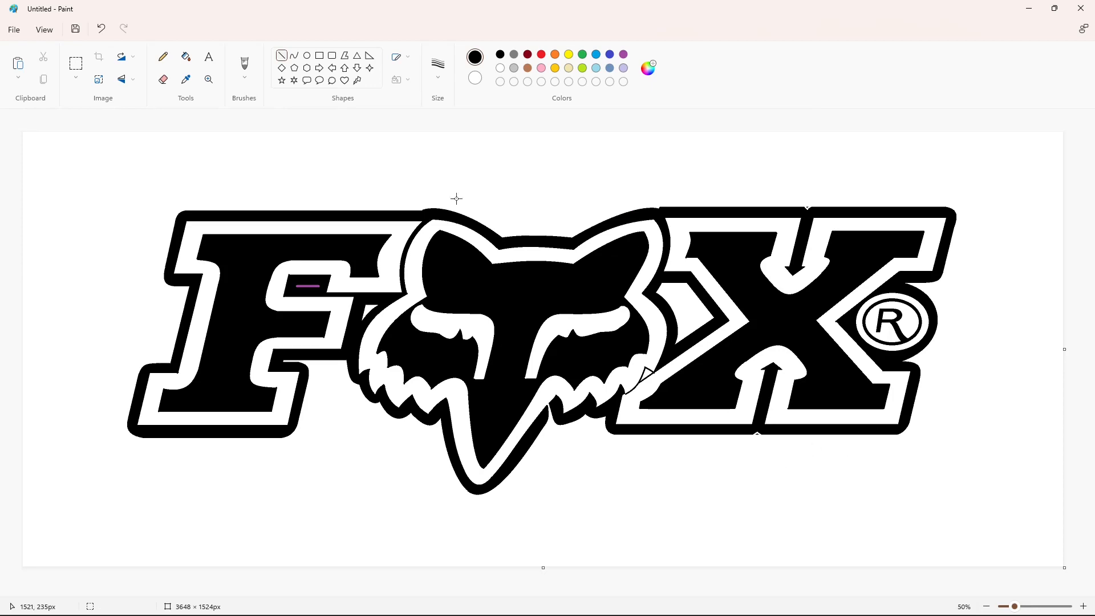
# Step: Fill the leftover sliver in the notch above the X's upper arrow with white
pyautogui.click(186, 56)
pyautogui.click(1082, 606)
pyautogui.moveTo(513, 592); pyautogui.dragTo(981, 591)
pyautogui.click(661, 282)
pyautogui.hotkey('ctrl', 'z')
pyautogui.click(499, 68)
pyautogui.click(661, 281)
pyautogui.click(282, 55)
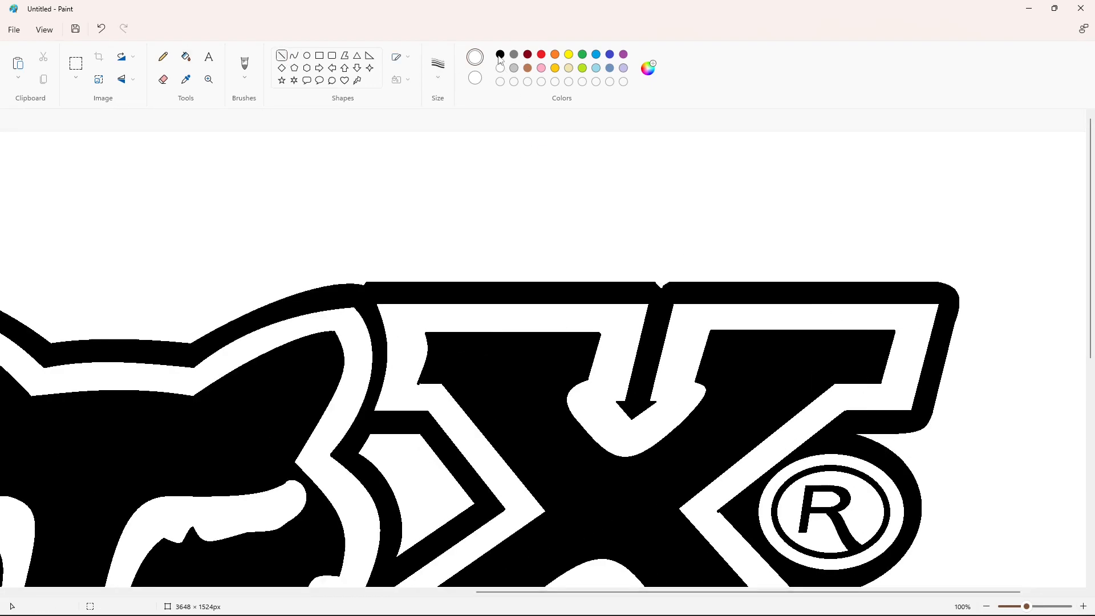
pyautogui.click(499, 55)
pyautogui.scroll(-4, 656, 294)
pyautogui.click(185, 56)
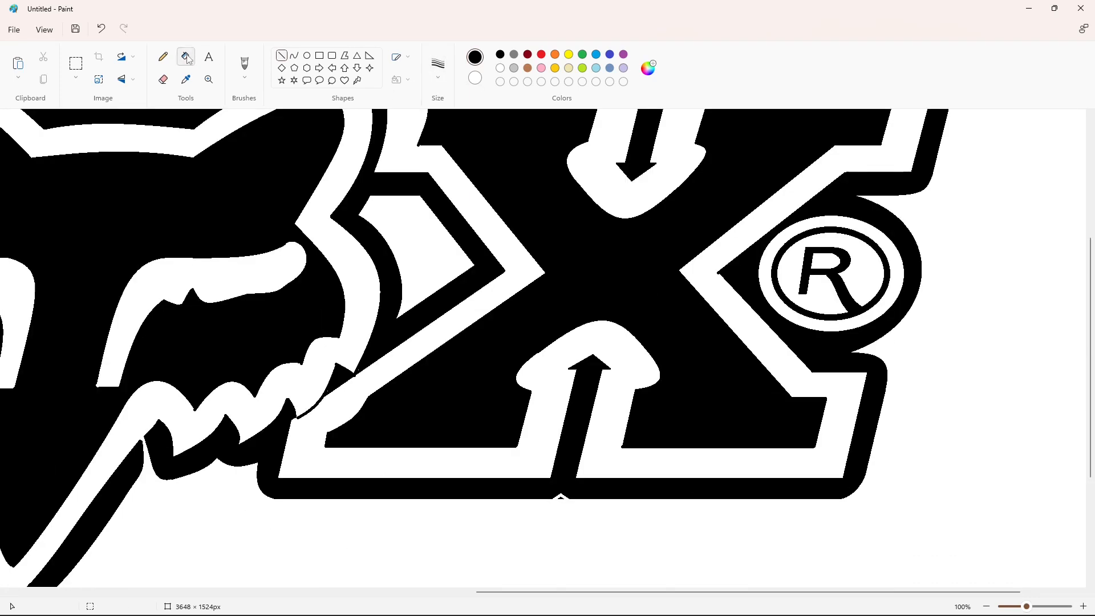
pyautogui.click(564, 497)
pyautogui.hotkey('ctrl', 'z')
# Step: Clear the leftover sliver in the notch below the X's lower arrow with white
pyautogui.click(500, 68)
pyautogui.scroll(3, 720, 574)
pyautogui.click(281, 55)
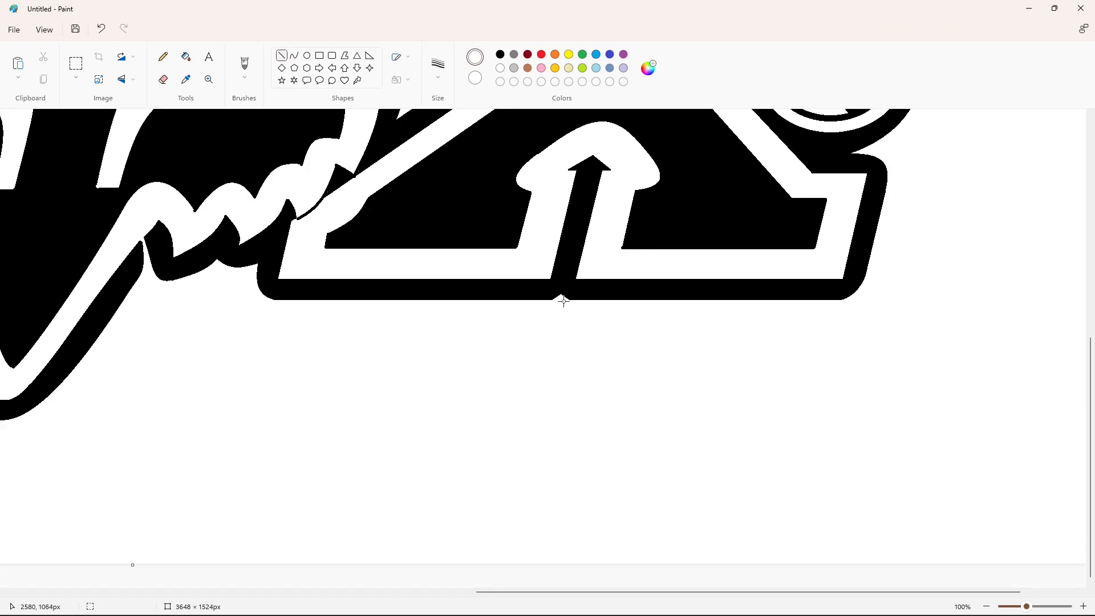
pyautogui.scroll(-8, 570, 301)
pyautogui.click(643, 315)
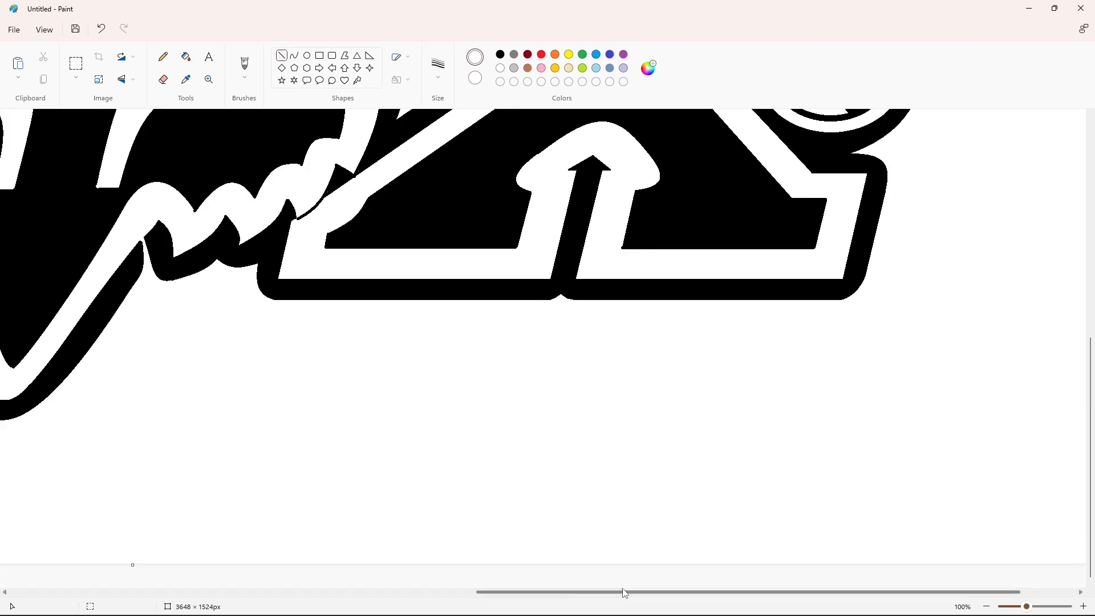
# Step: Close the small gap in the outline between the fox's right cheek and the X's lower-left foot with a short black line
pyautogui.hscroll(-5, 623, 592)
pyautogui.click(500, 54)
pyautogui.moveTo(556, 213); pyautogui.dragTo(560, 218)
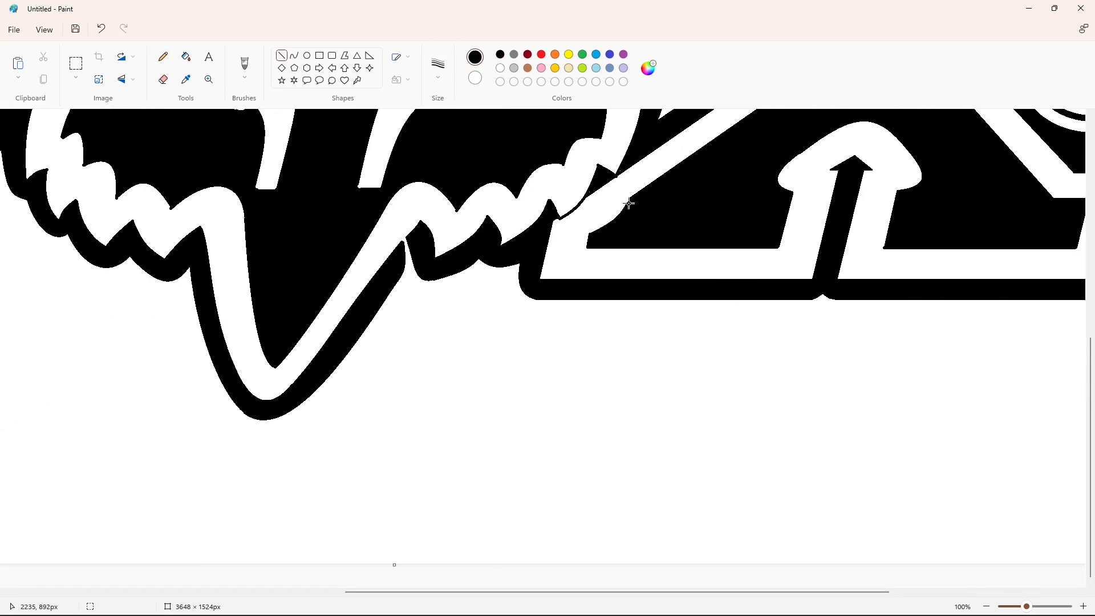
pyautogui.scroll(3, 630, 204)
pyautogui.click(987, 606)
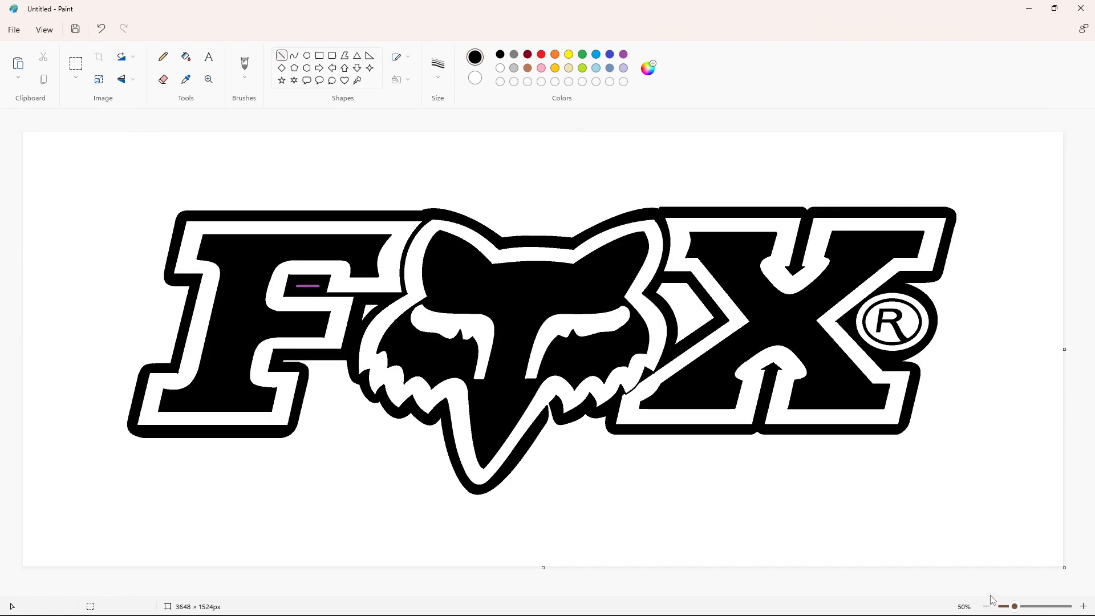
# Step: Fill the purple line in the opening above the F's middle arm with white
pyautogui.click(186, 57)
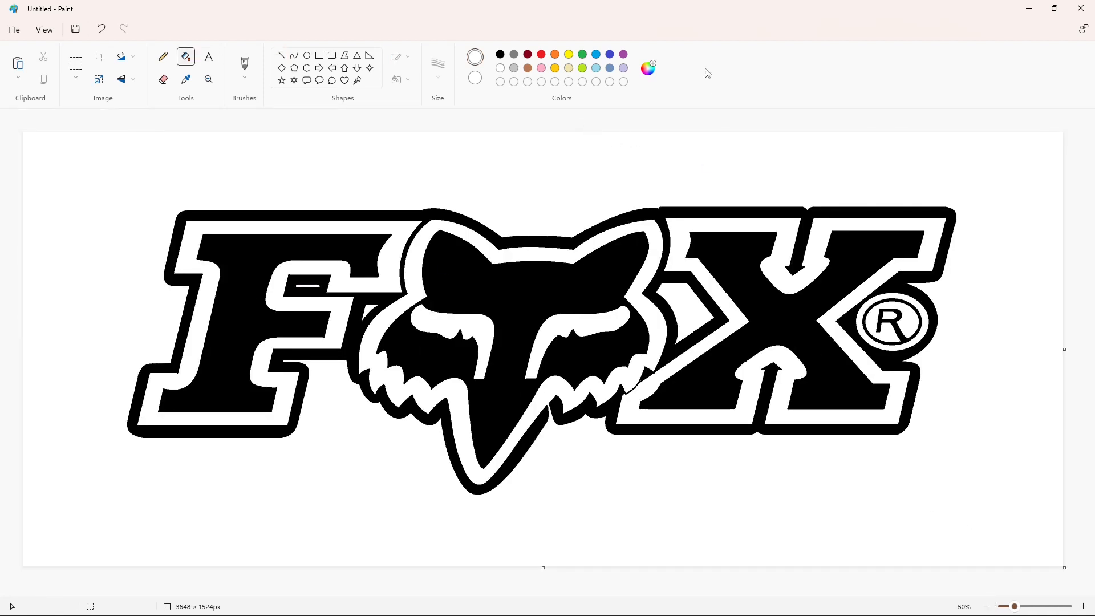